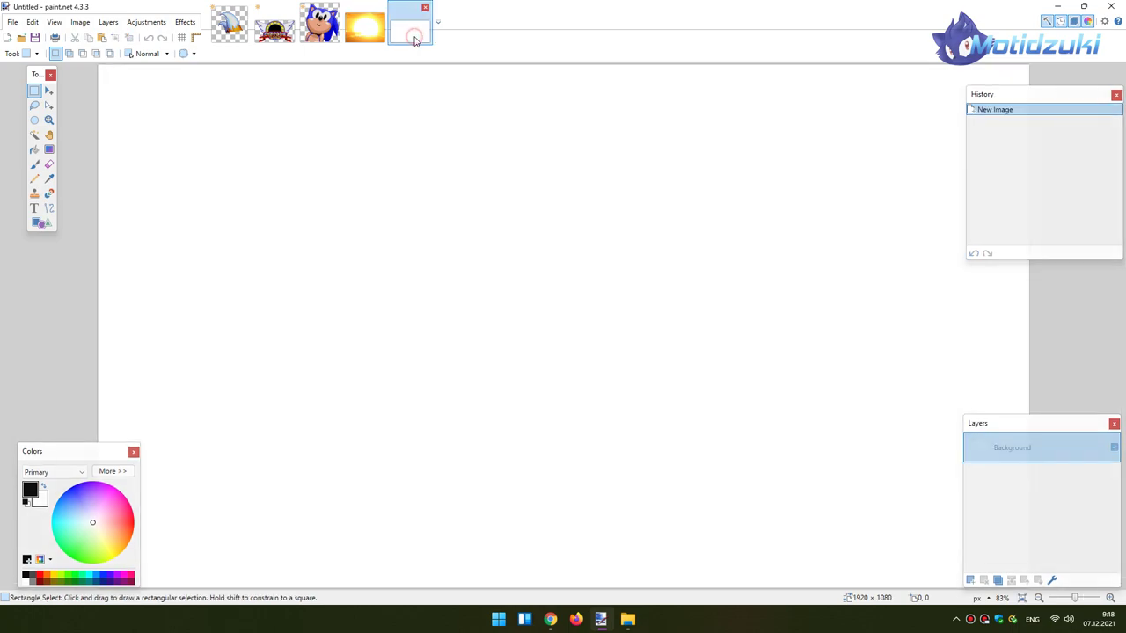
Add a new layer to the blank 1920 × 1080 image and paste the copied sunset photo, keeping the canvas size.
key(ctrl+shift+n)
key(ctrl+v)
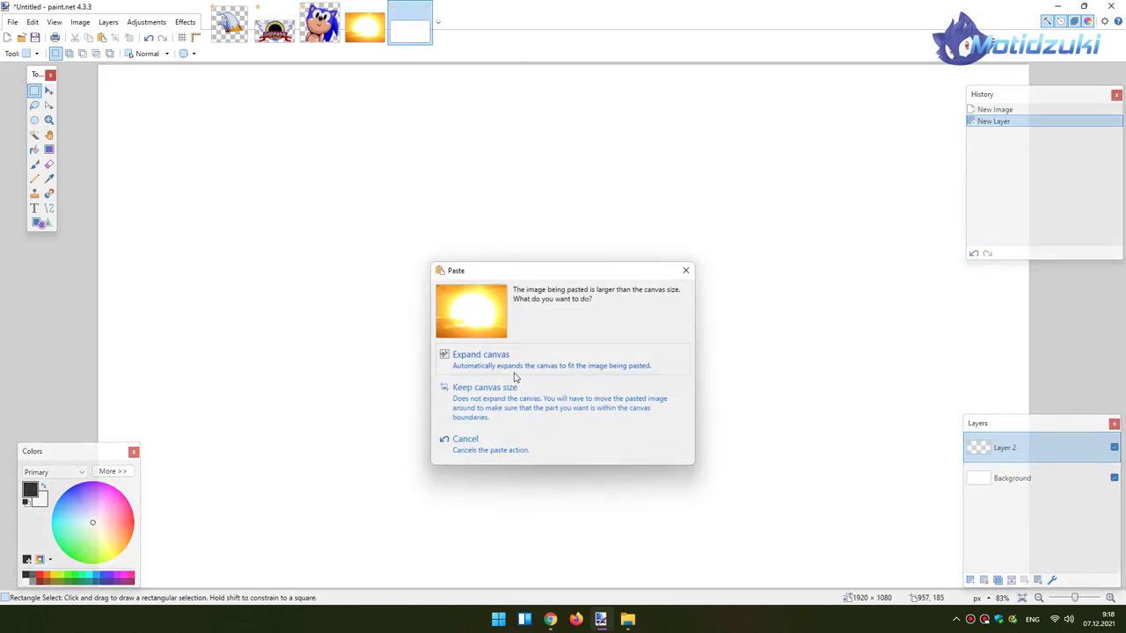
click(521, 393)
scroll(630, 410, down, 1)
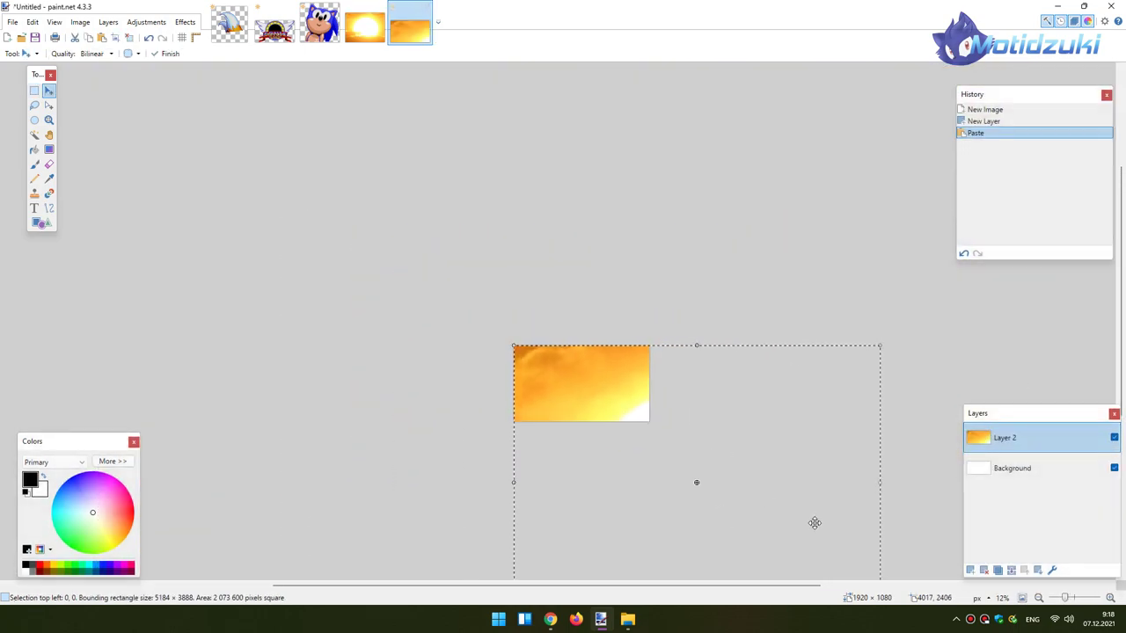
Scale the pasted sunset photo down to about 1922 × 1441 pixels, shift it up to cover the canvas, and deselect it.
scroll(810, 501, down, 3)
scroll(827, 486, up, 2)
drag(880, 549, 654, 381)
scroll(590, 339, up, 2)
scroll(588, 338, up, 2)
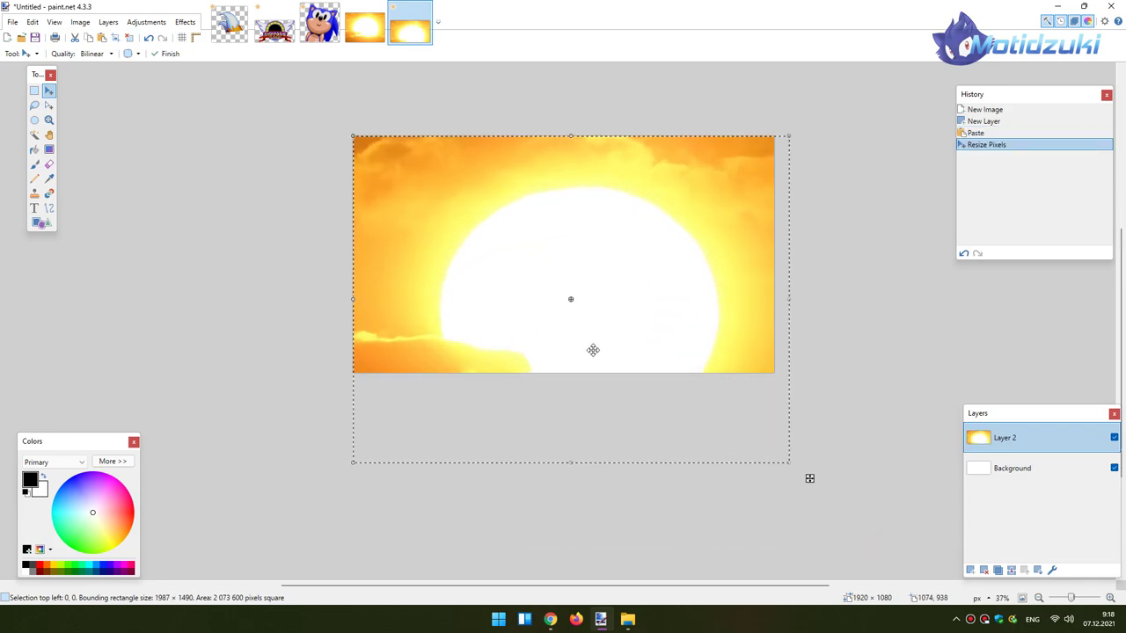
mouse_move(788, 467)
mouse_down()
mouse_move(774, 445)
mouse_move(796, 455)
mouse_up()
drag(595, 333, 591, 296)
key(ctrl+d)
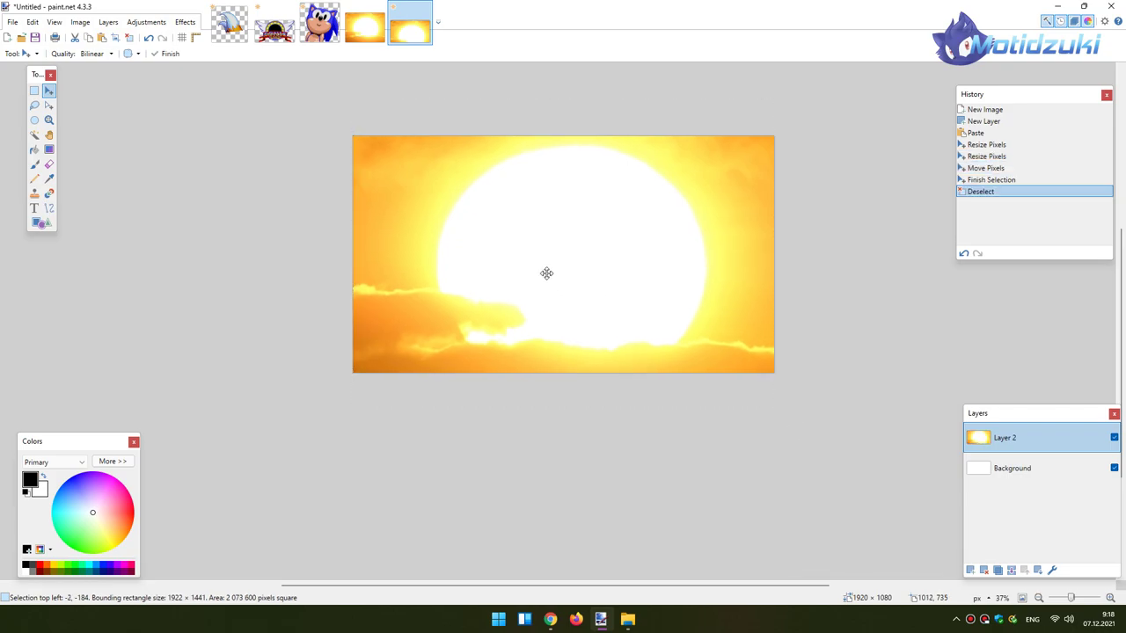
Enlarge the Sonic logo image by percentage to 2630 × 1470 pixels with Nearest Neighbor resampling.
click(275, 26)
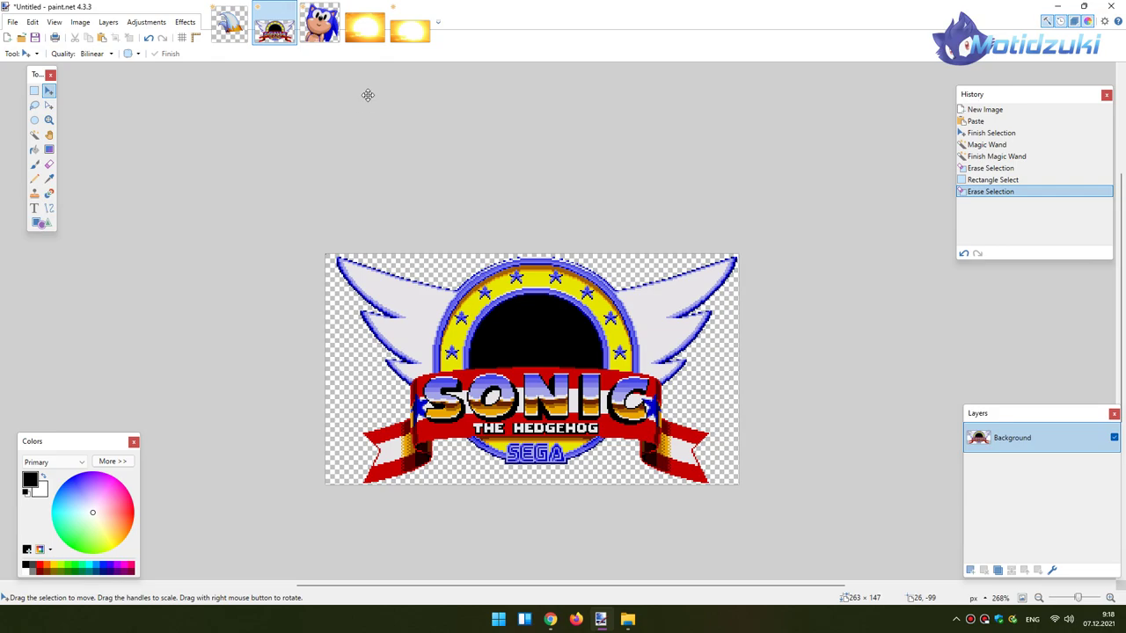
click(108, 22)
mouse_move(80, 22)
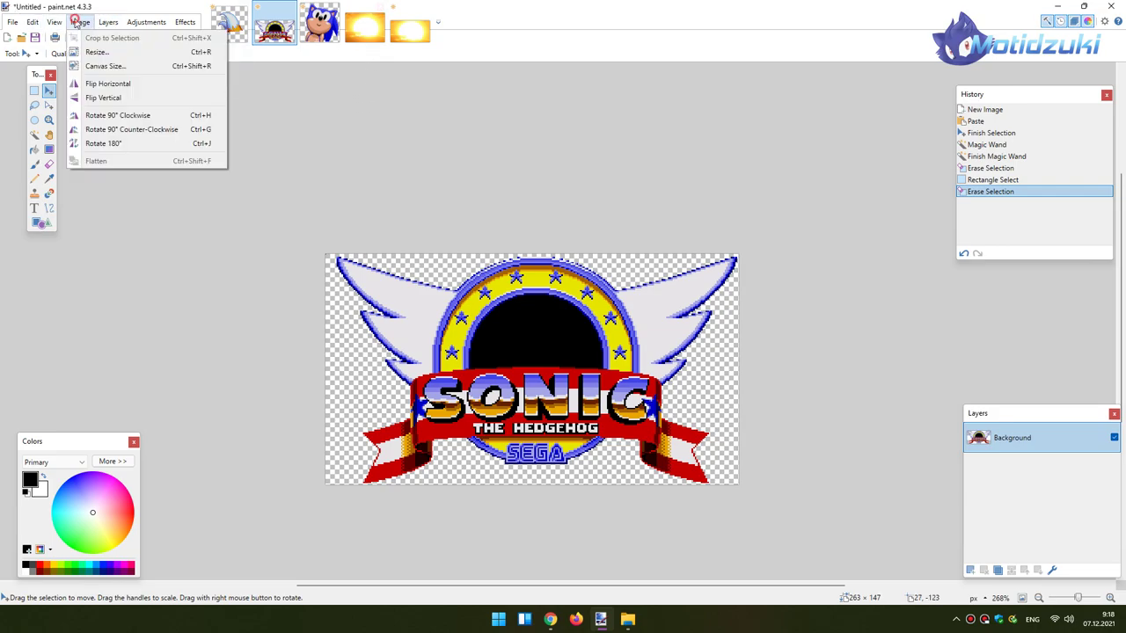
click(90, 48)
click(517, 240)
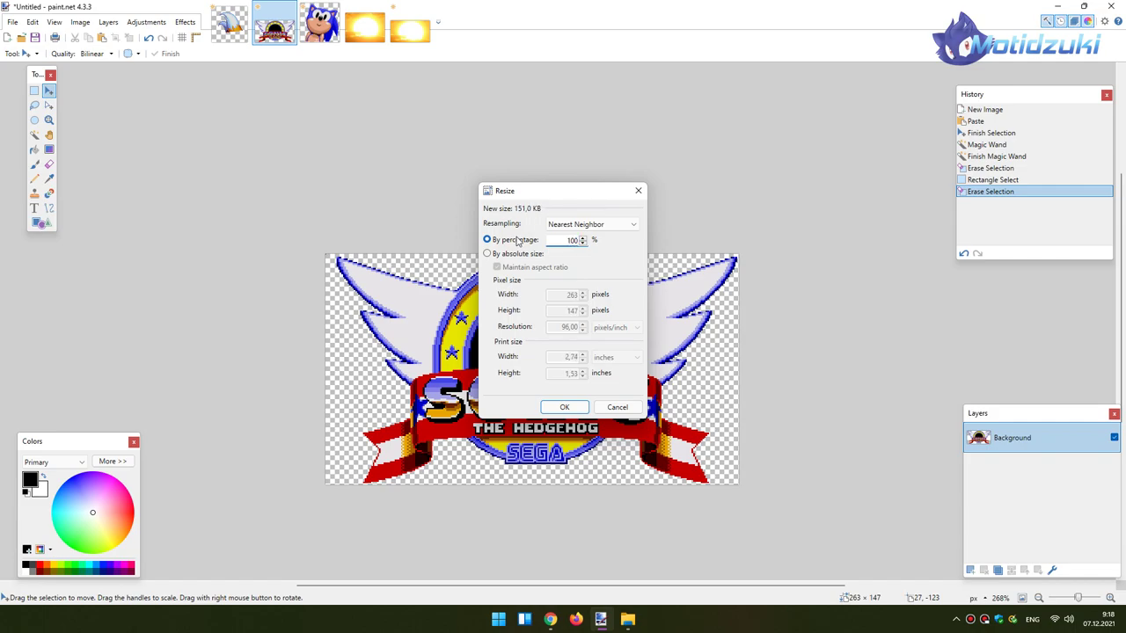
key(Return)
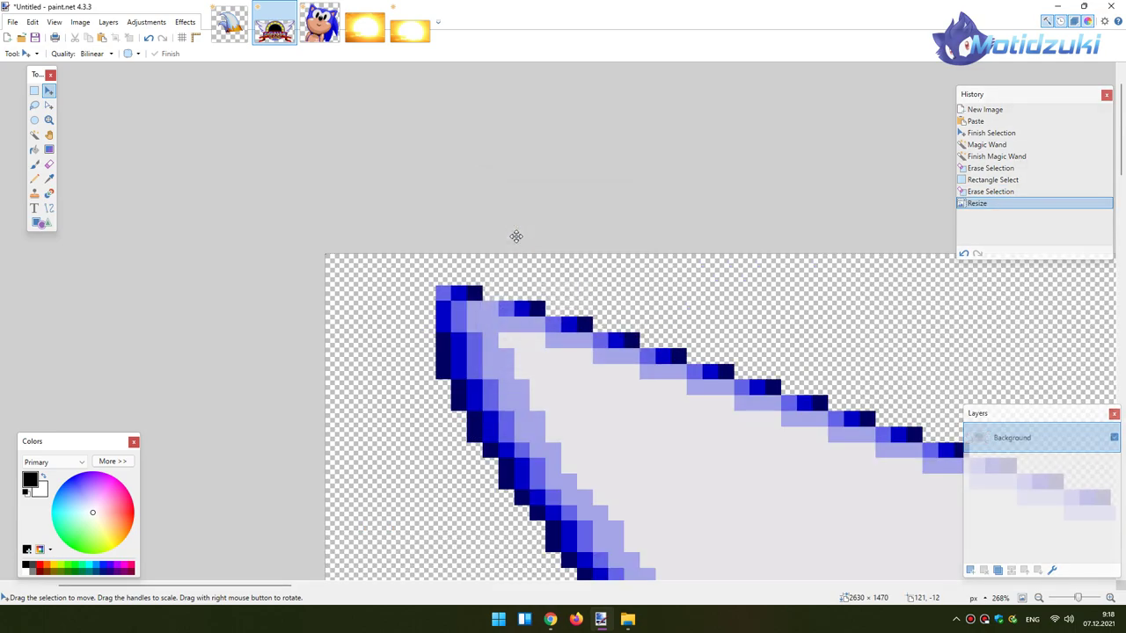
Try to copy the whole enlarged logo onto a new layer of the sunset composition, keeping the canvas size.
key(ctrl+a)
click(374, 39)
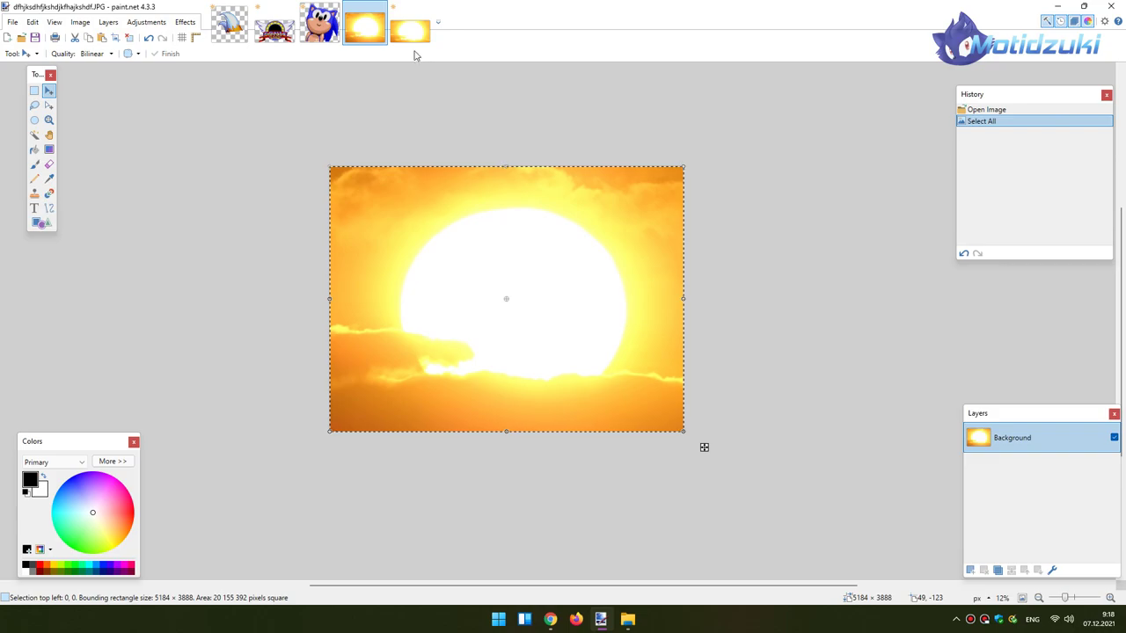
click(414, 40)
key(ctrl+shift+v)
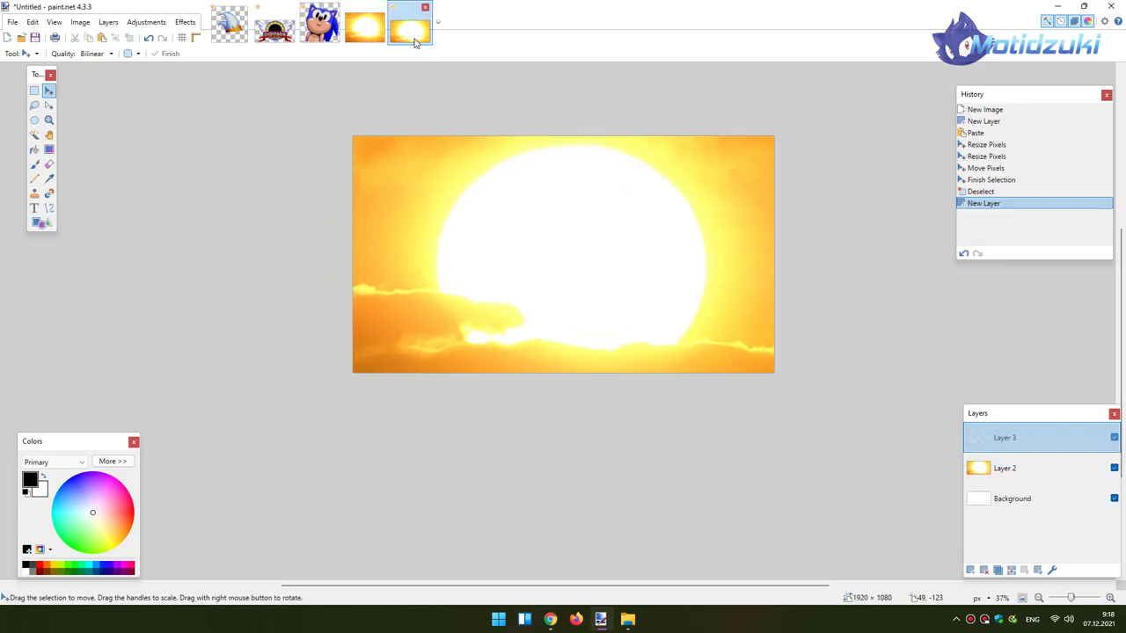
click(532, 392)
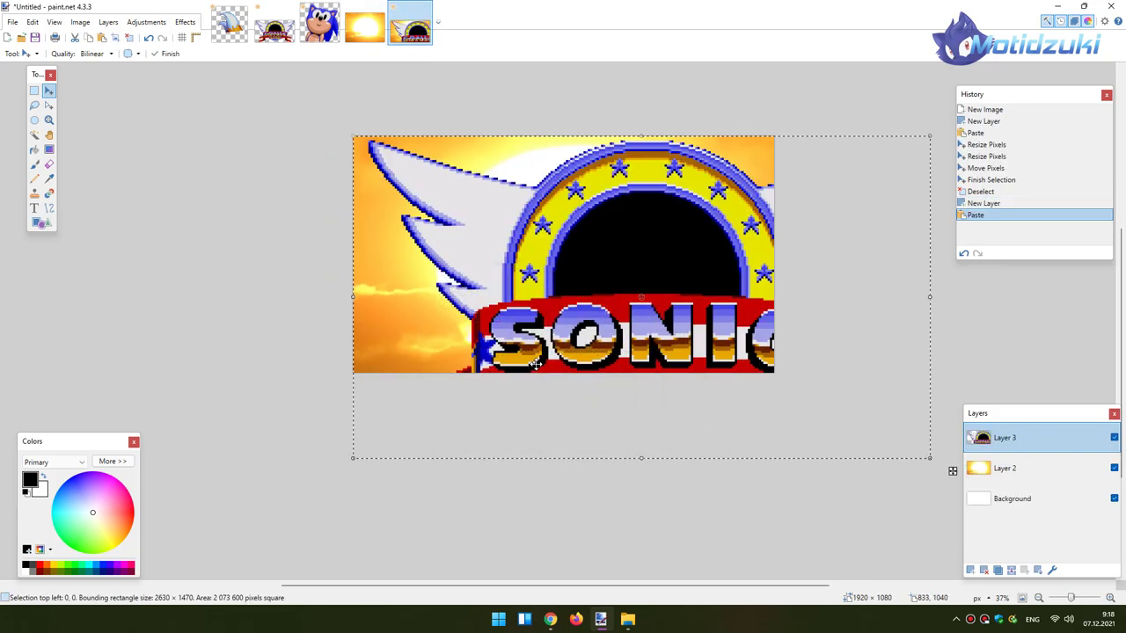
Undo the logo paste in the sunset composition, and the selection and enlargement in the logo image.
key(ctrl+z)
click(275, 27)
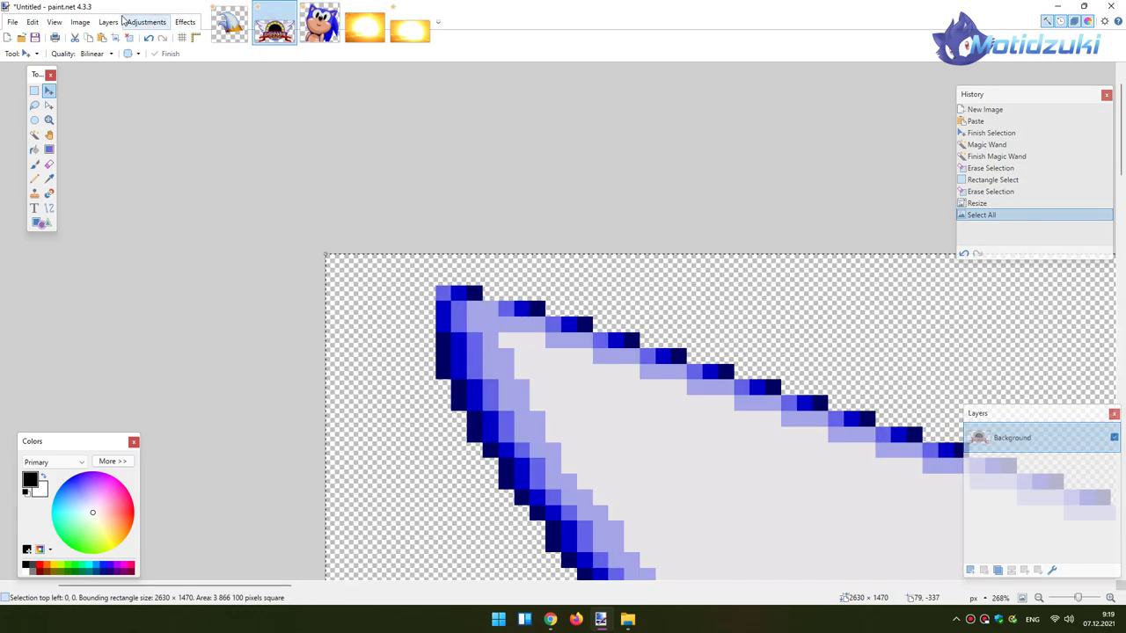
click(149, 38)
click(150, 38)
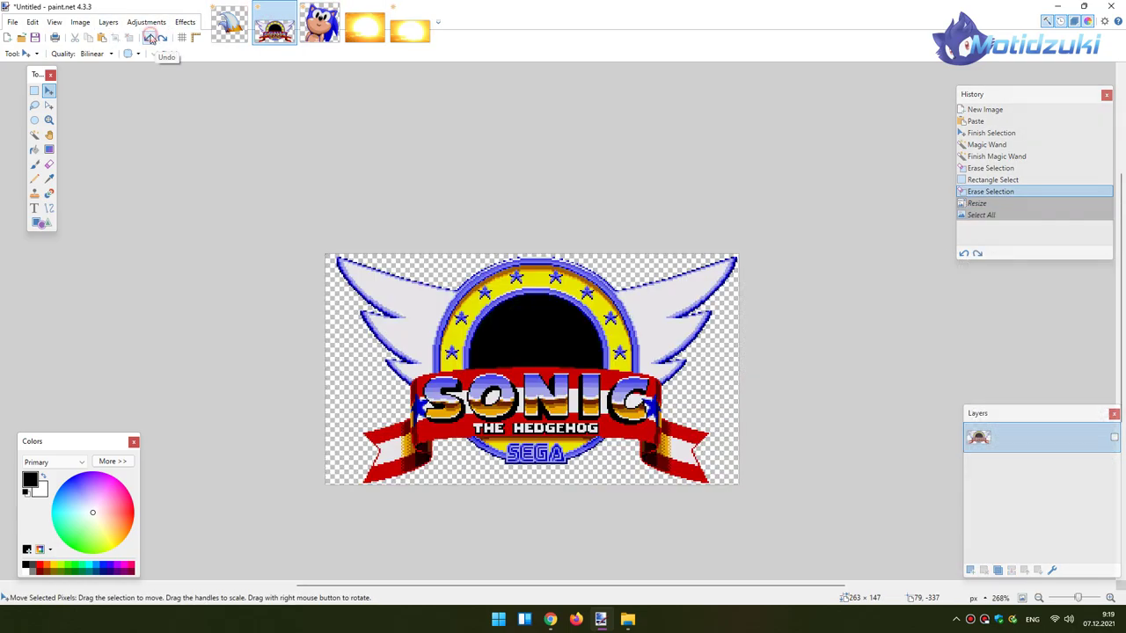
Enlarge the Sonic logo image by percentage to 1315 × 735 pixels with Nearest Neighbor resampling.
click(84, 23)
click(95, 52)
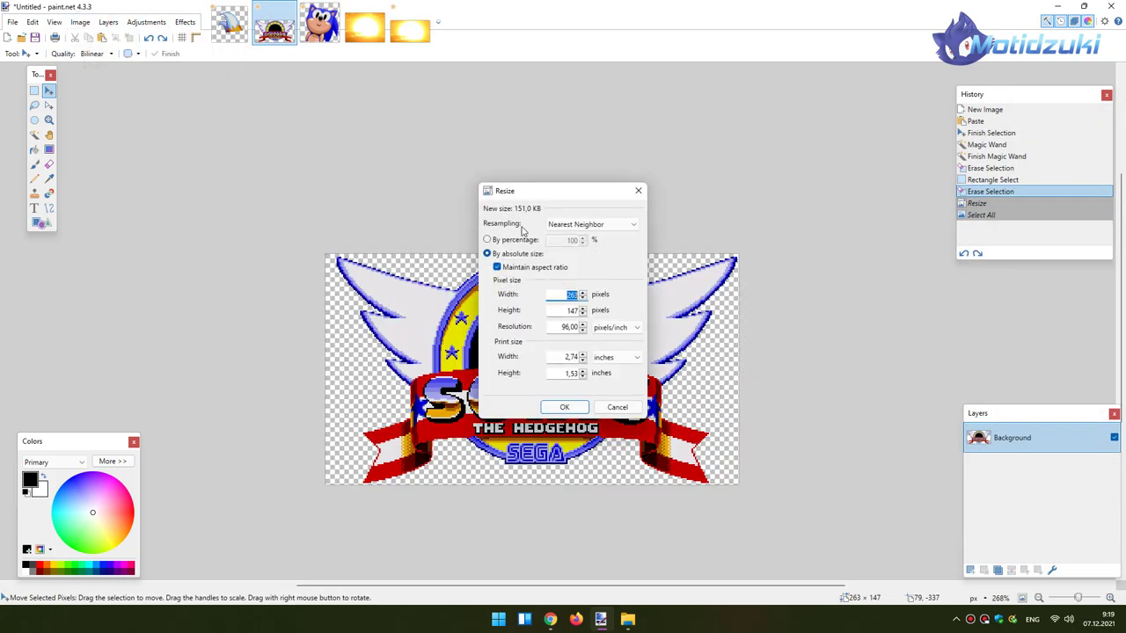
click(516, 241)
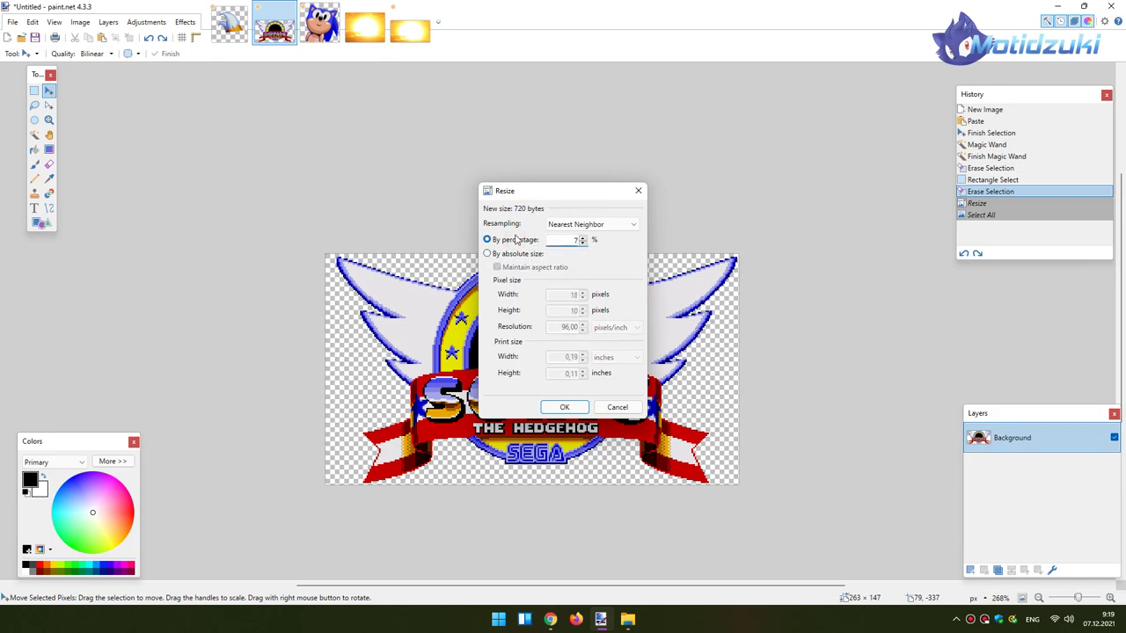
key(Return)
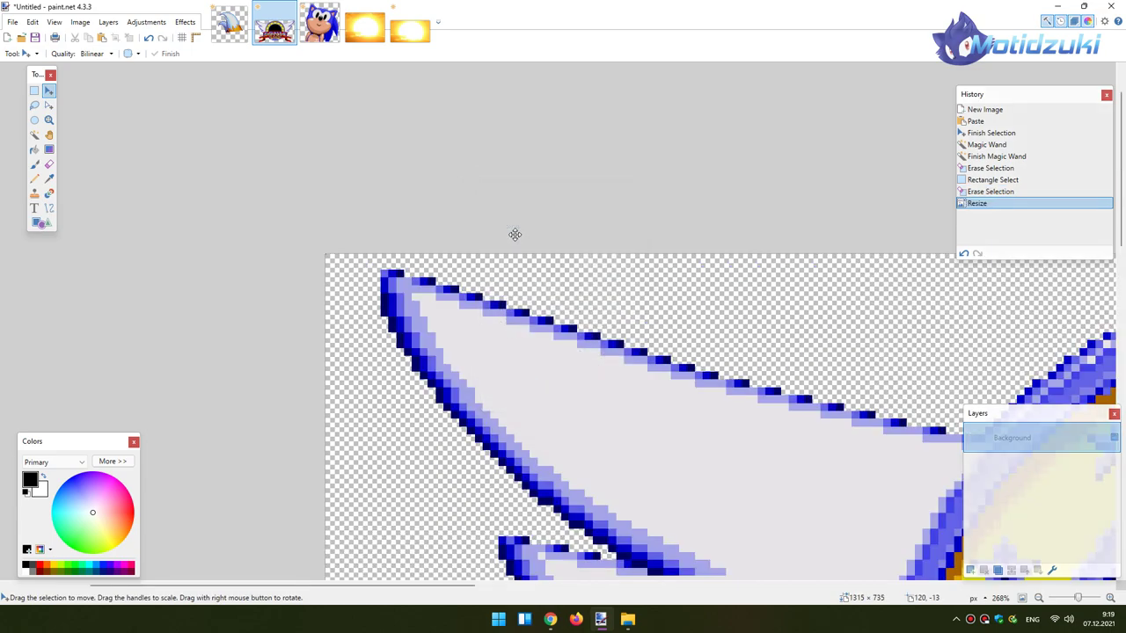
Copy the whole enlarged logo onto a new layer of the sunset composition, center it over the sun, and deselect it.
key(ctrl+a)
click(421, 34)
key(ctrl+shift+n)
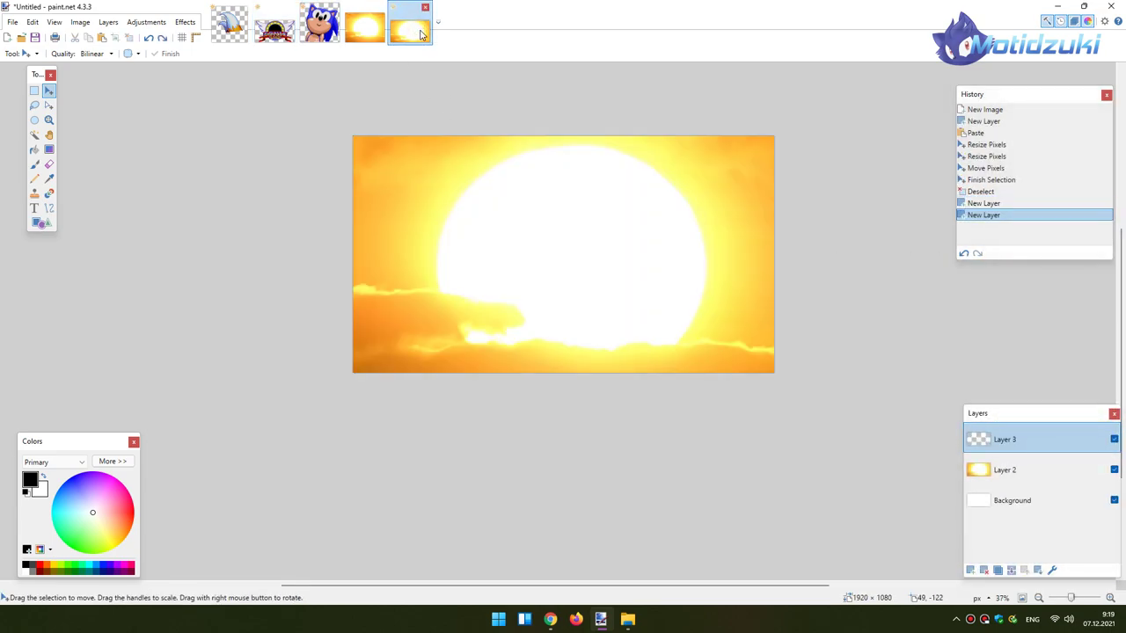
key(ctrl+v)
drag(664, 310, 737, 349)
key(ctrl+d)
Try to copy the Sonic character sprite at its original size onto a new layer of the sunset composition.
click(314, 31)
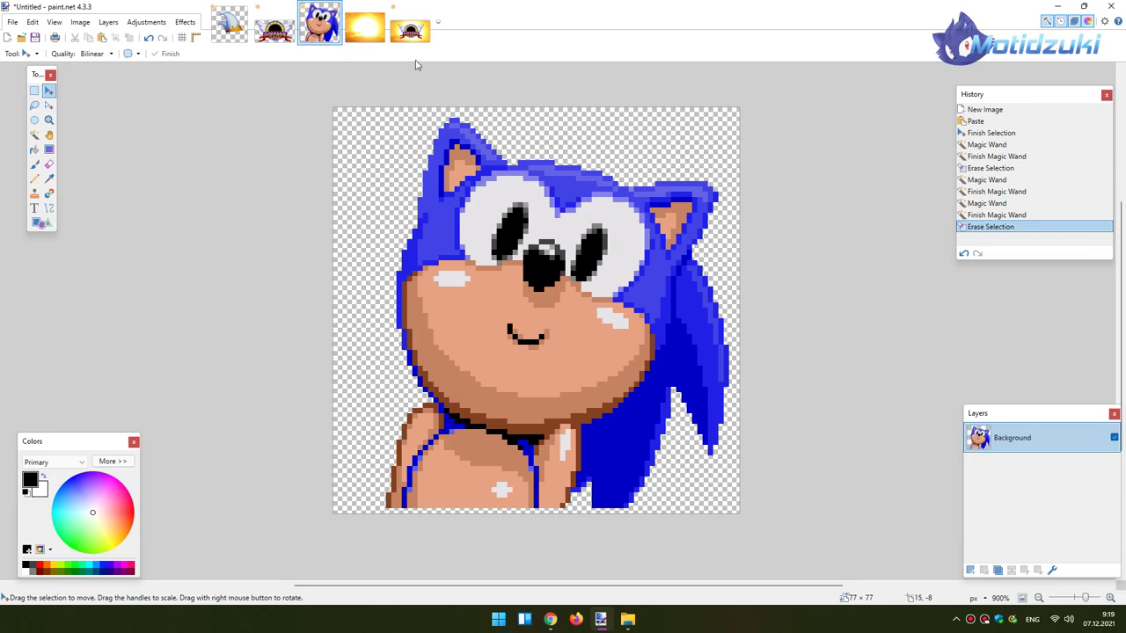
key(ctrl+a)
scroll(514, 252, up, 3)
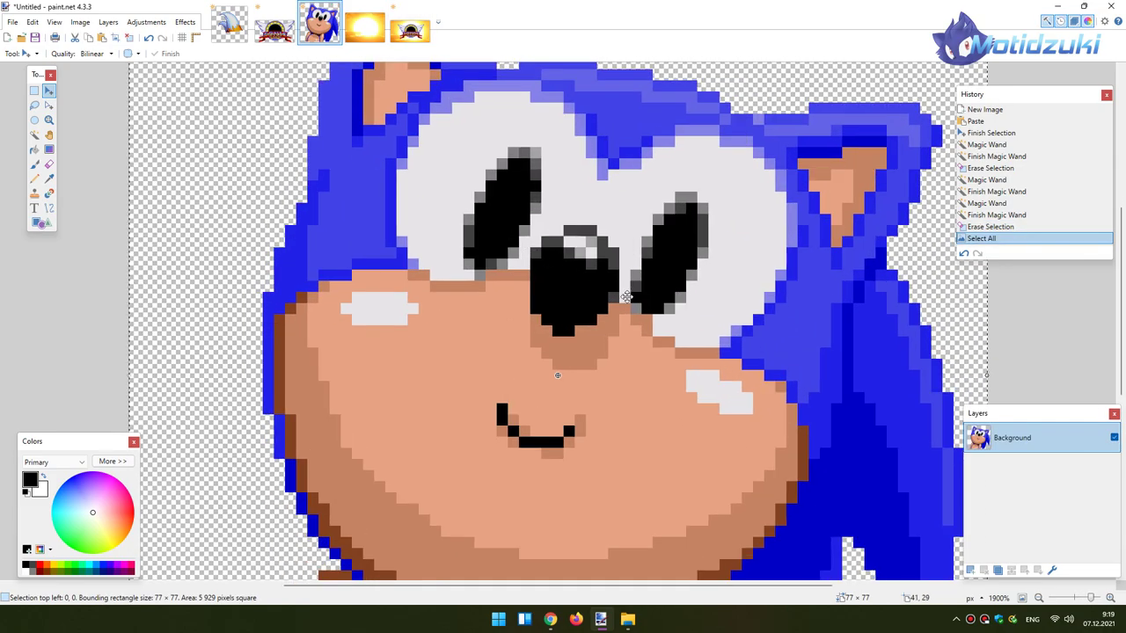
scroll(616, 285, down, 3)
click(409, 29)
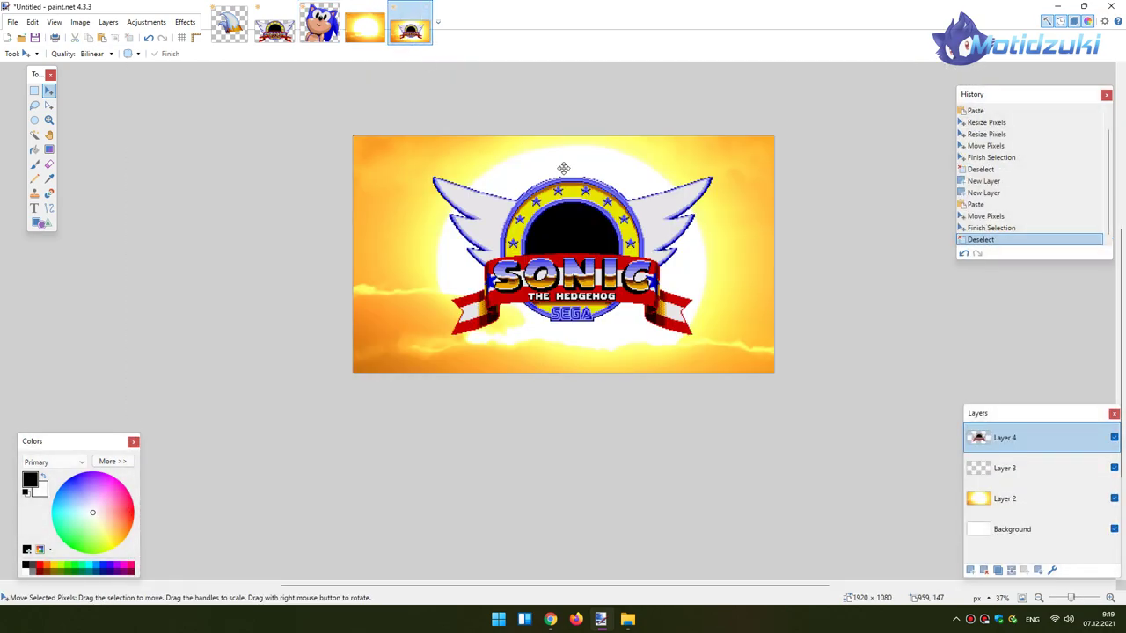
key(ctrl+shift+n)
key(ctrl+v)
key(ctrl+z)
Enlarge the Sonic character image to 500 % with Nearest Neighbor resampling.
click(319, 29)
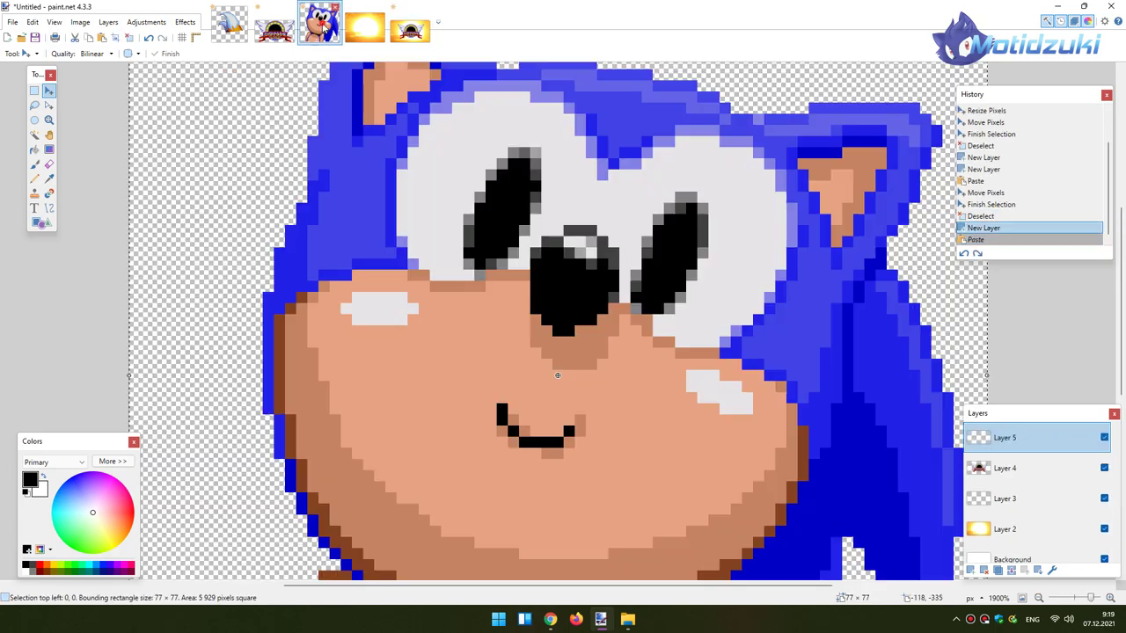
click(107, 22)
mouse_move(80, 22)
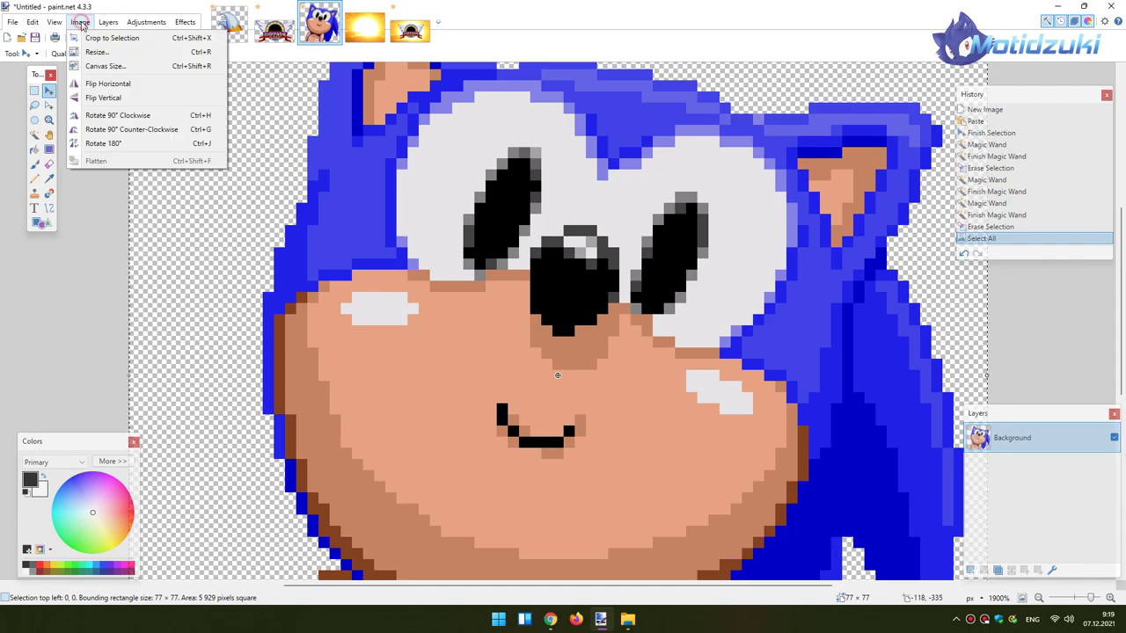
click(93, 55)
click(525, 241)
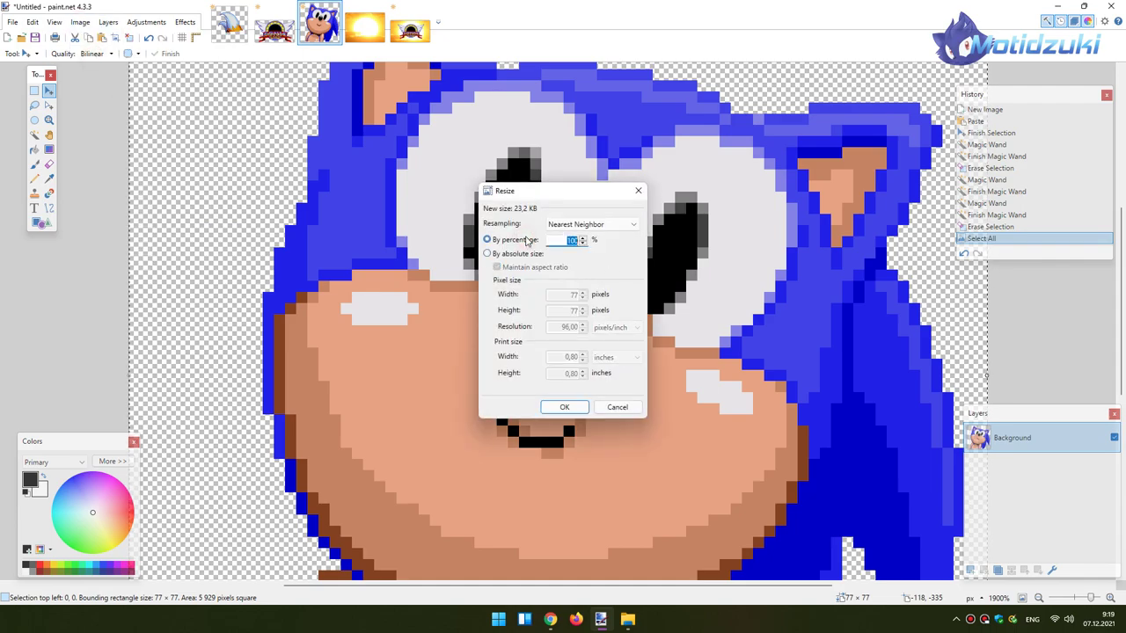
text(500)
key(Return)
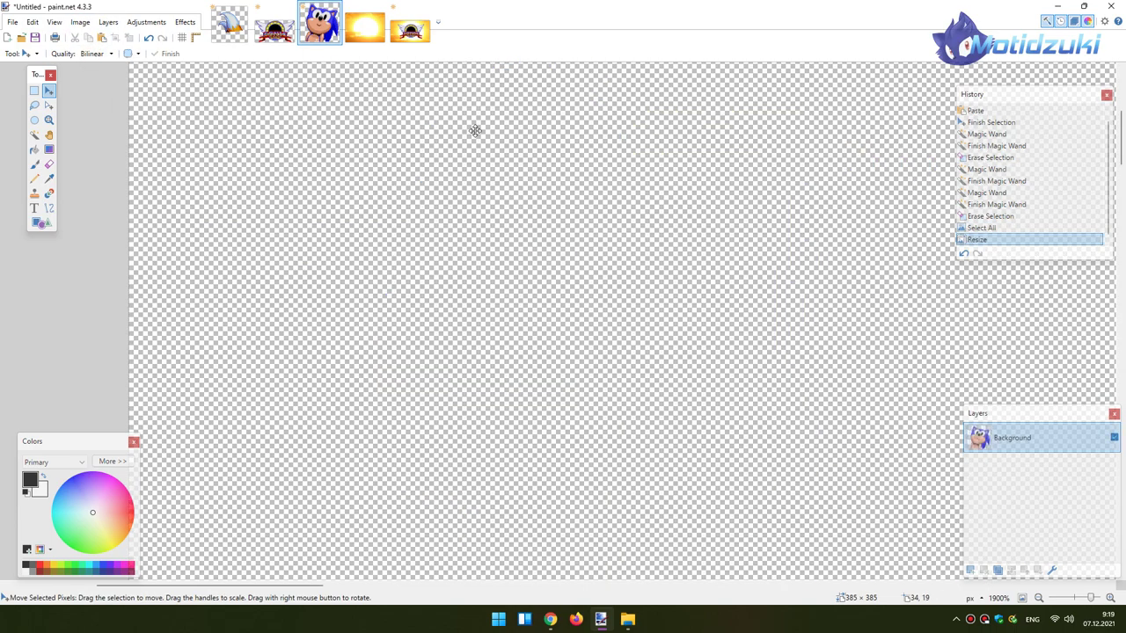
Copy the enlarged Sonic character onto a new layer of the composition and move it over the logo's ring.
scroll(553, 306, down, 10)
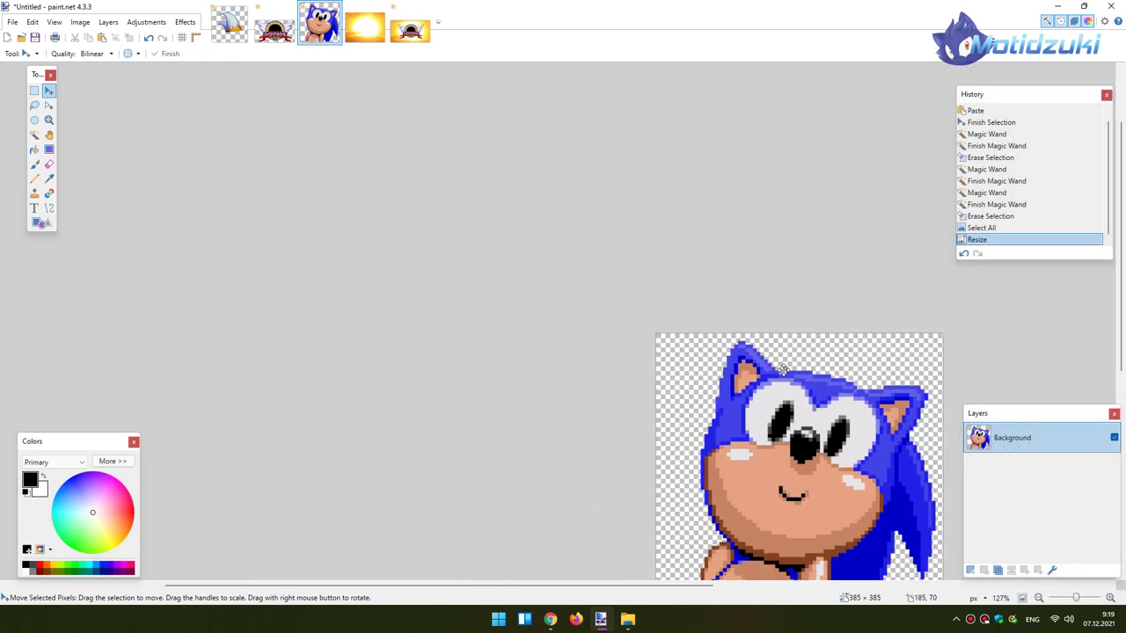
click(411, 29)
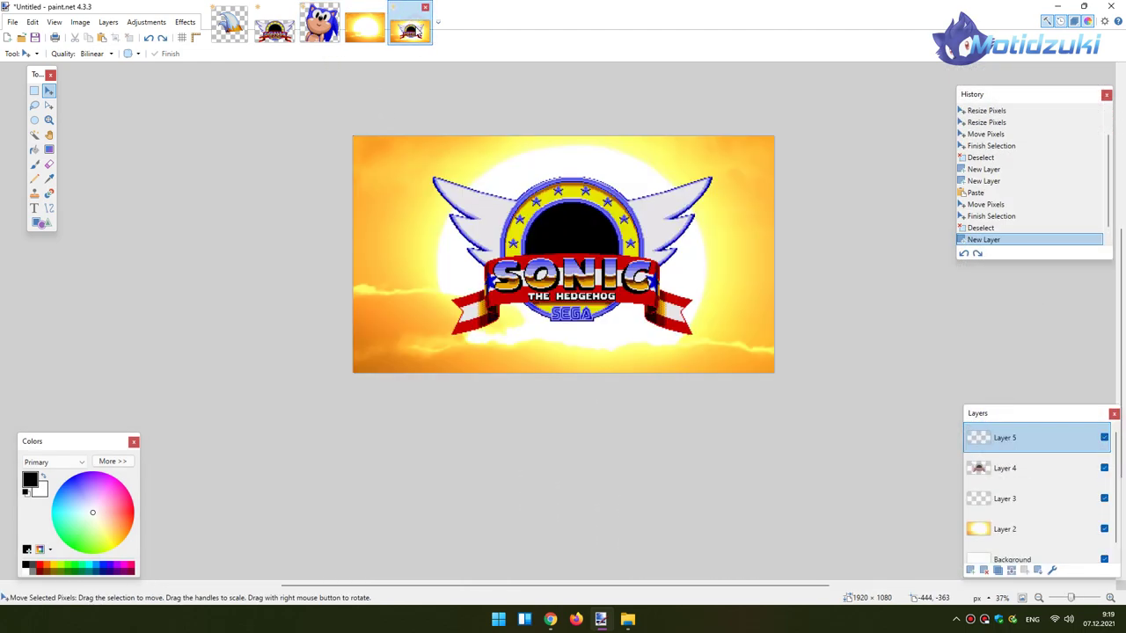
key(ctrl+v)
drag(406, 198, 589, 237)
Fine-tune the Sonic character's position so its lower edge meets the logo's red ribbon, and deselect it.
ctrl+scroll(580, 239, up, 4)
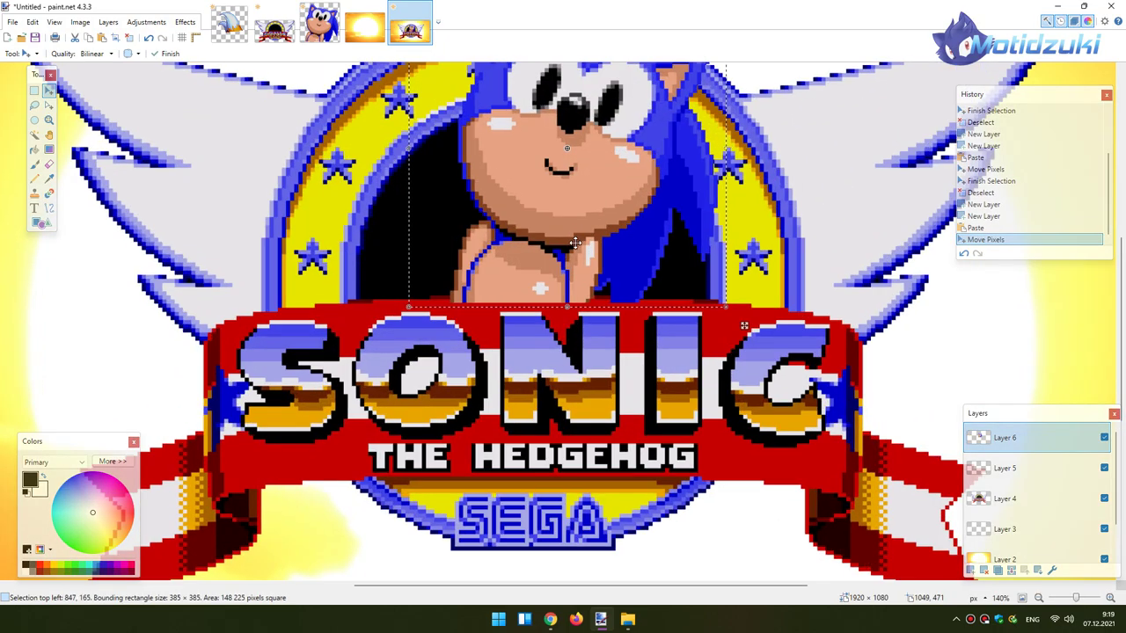
ctrl+scroll(589, 268, up, 2)
ctrl+scroll(584, 273, down, 5)
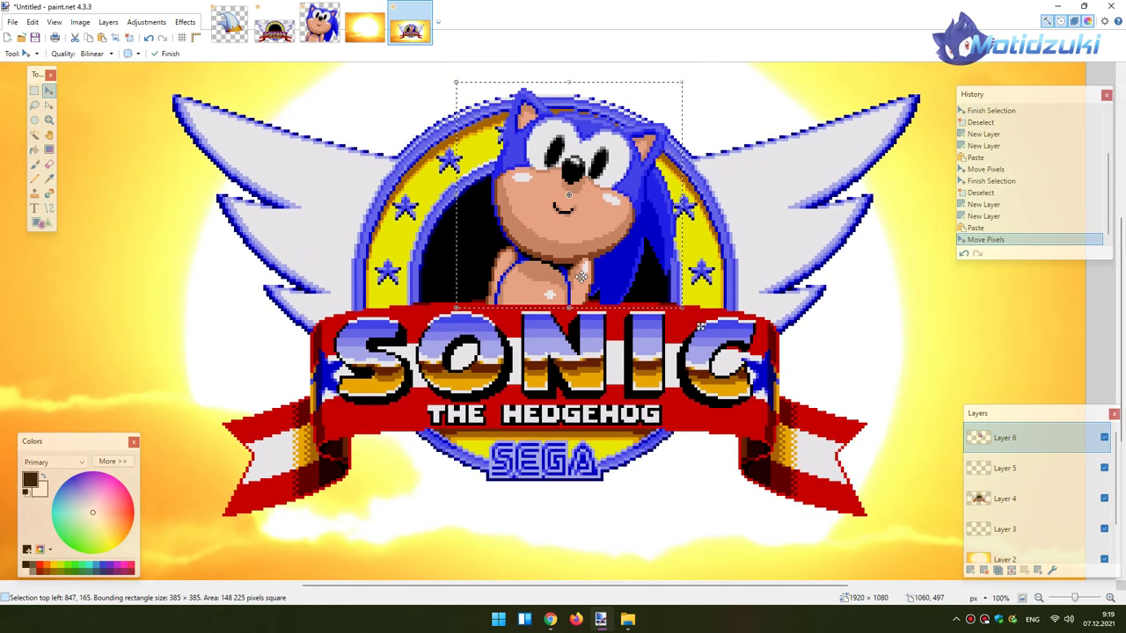
drag(588, 280, 588, 279)
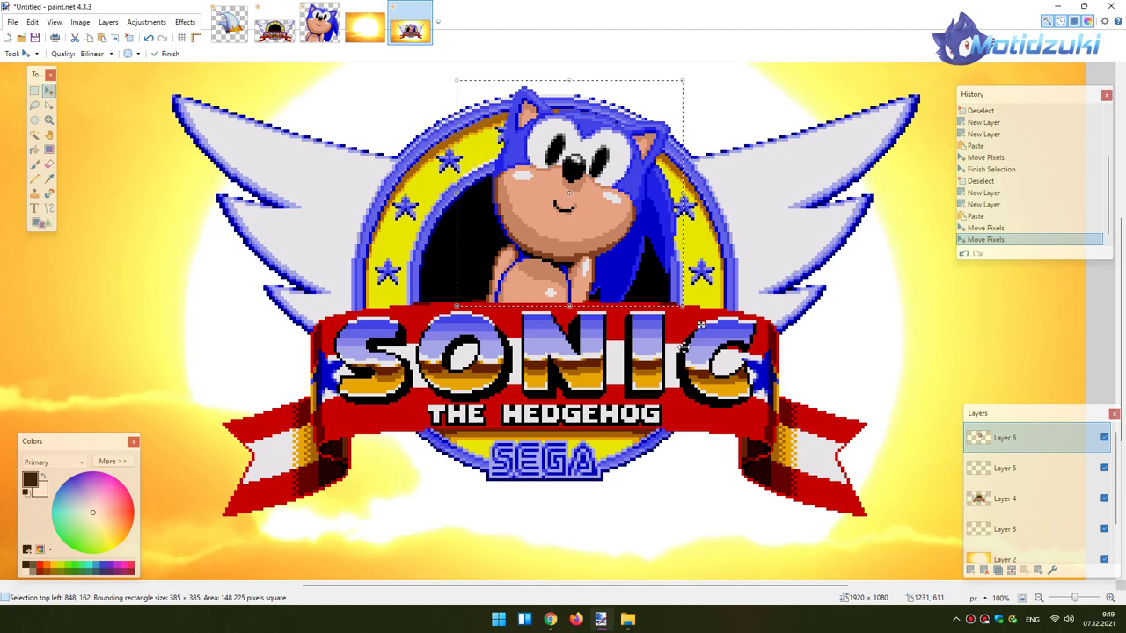
key(ctrl+d)
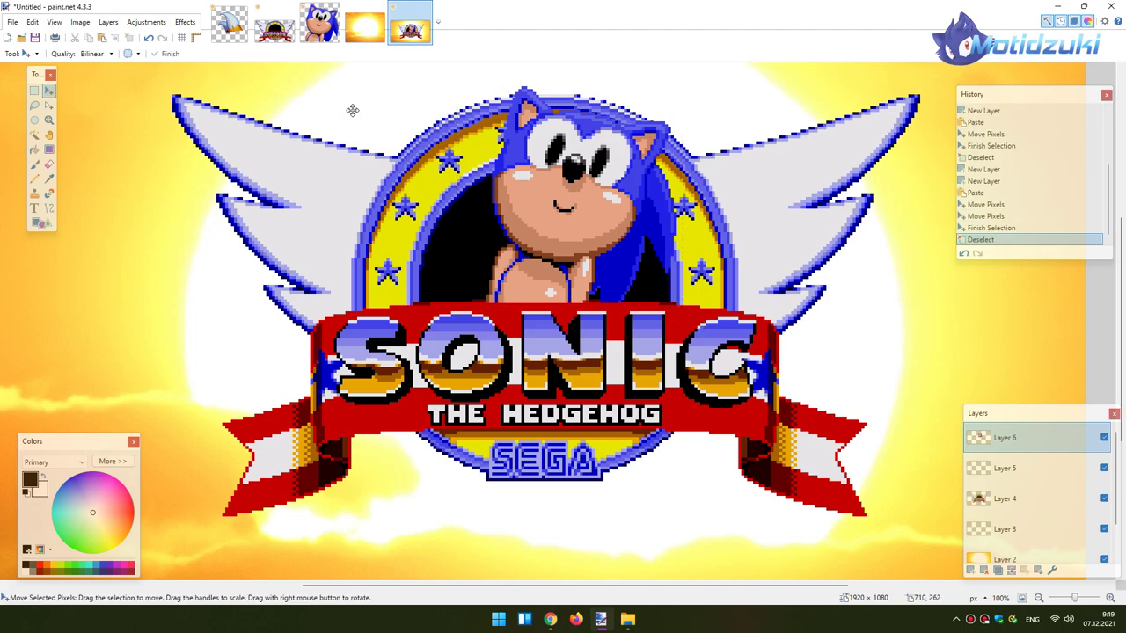
click(229, 25)
key(ctrl+a)
click(410, 30)
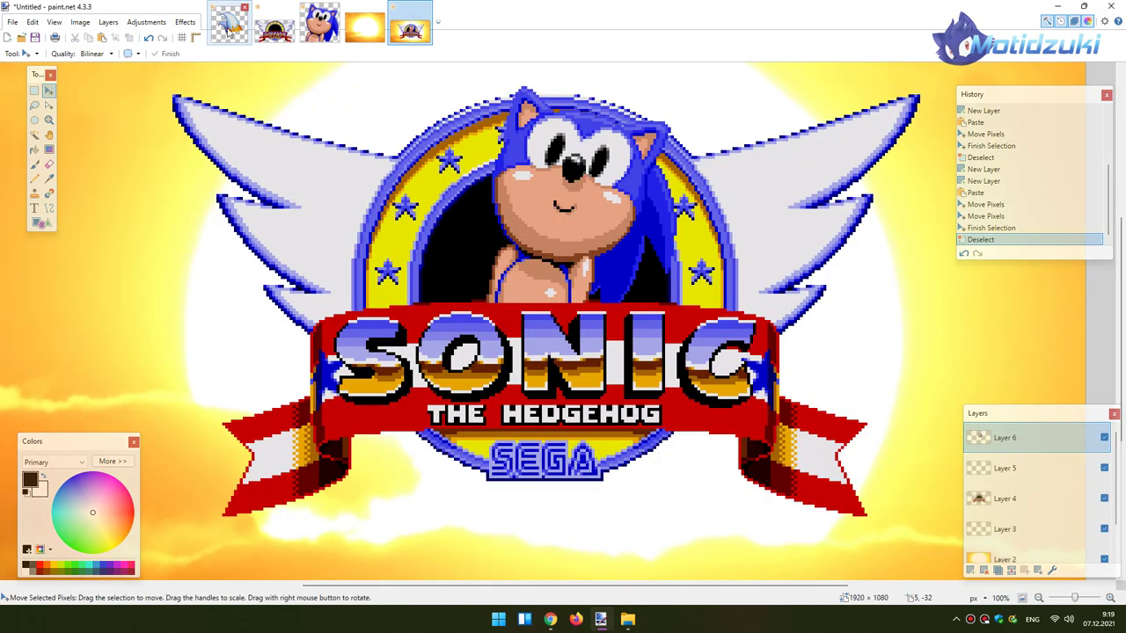
Enlarge the image of the blue-white and orange sprite piece to 500 % with Nearest Neighbor resampling.
click(228, 24)
click(80, 22)
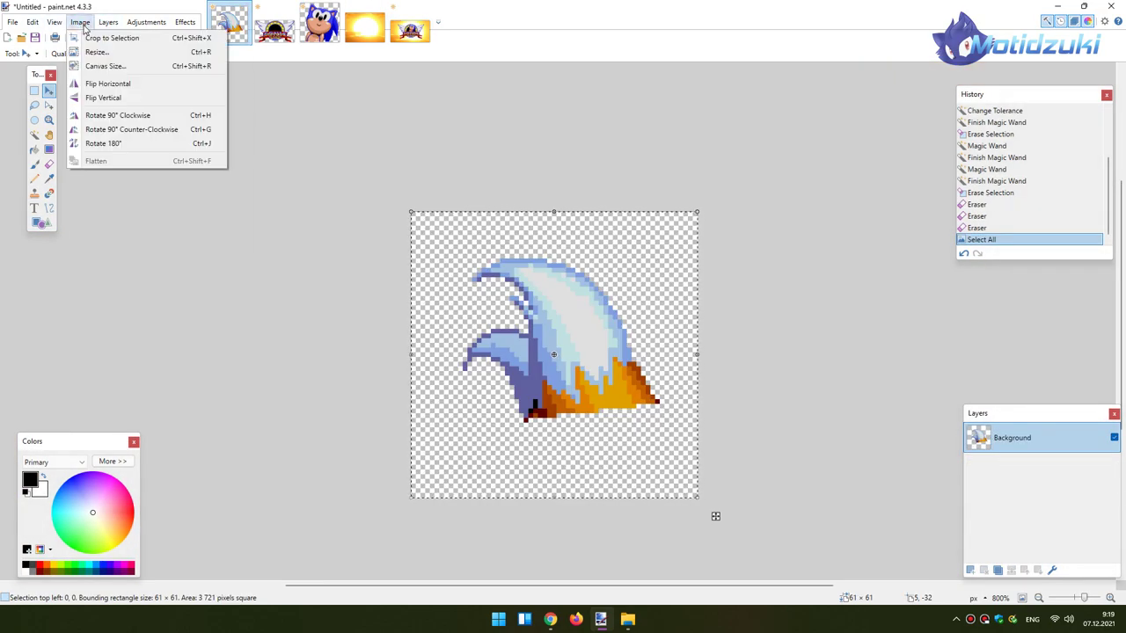
click(92, 55)
click(527, 240)
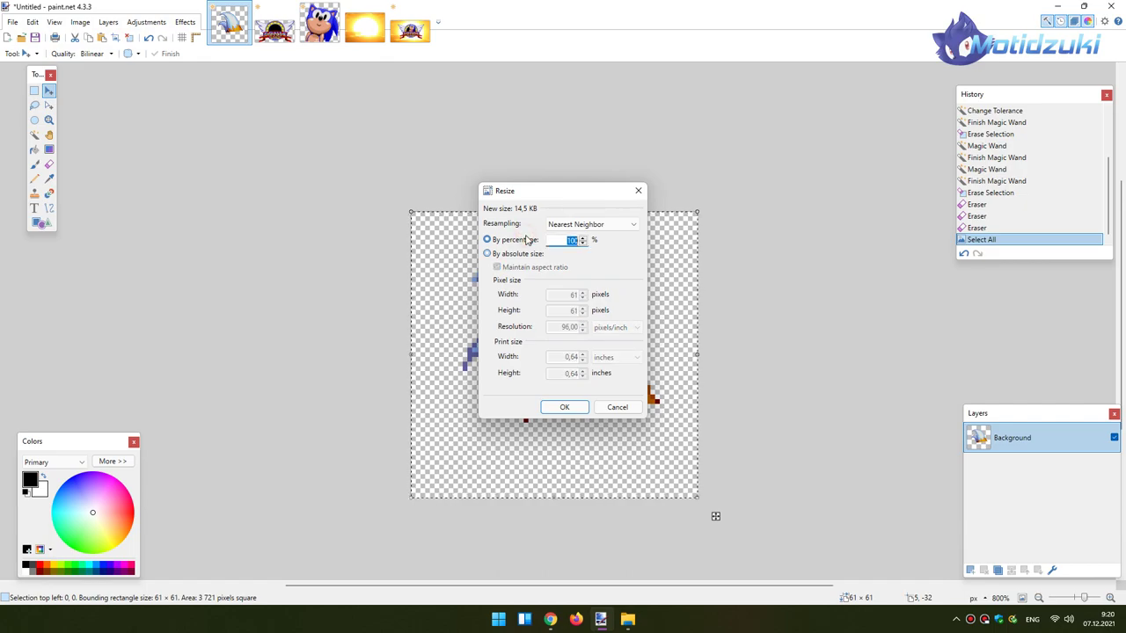
text(500)
key(Return)
Copy the whole enlarged blue-white and orange sprite piece, and flip the Sonic character's layer horizontally in the composition.
key(ctrl+a)
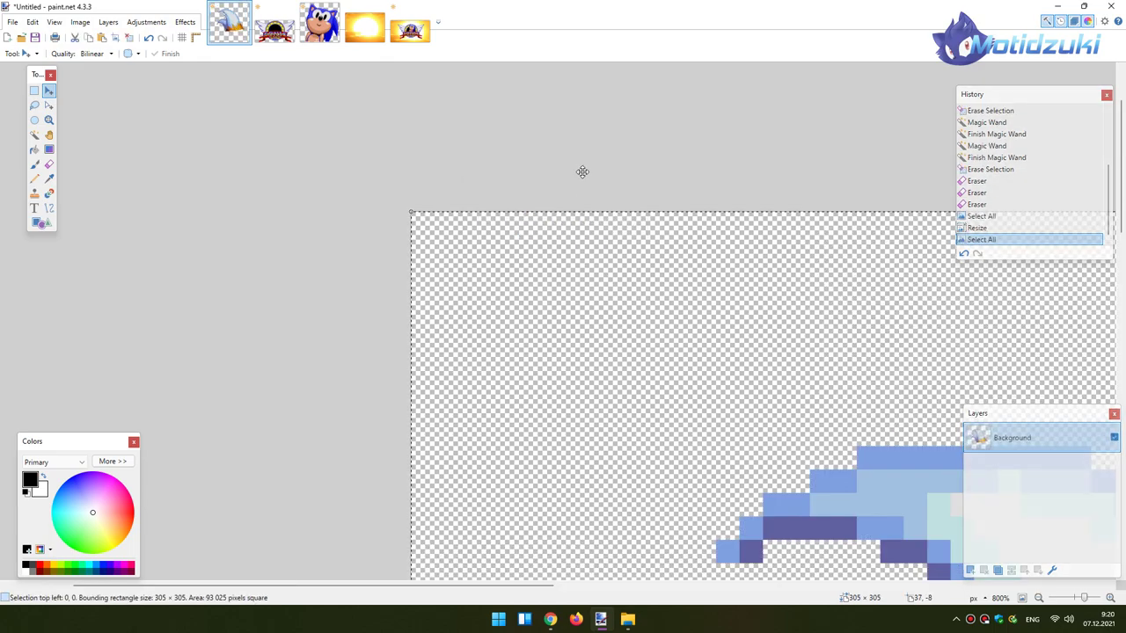
click(416, 31)
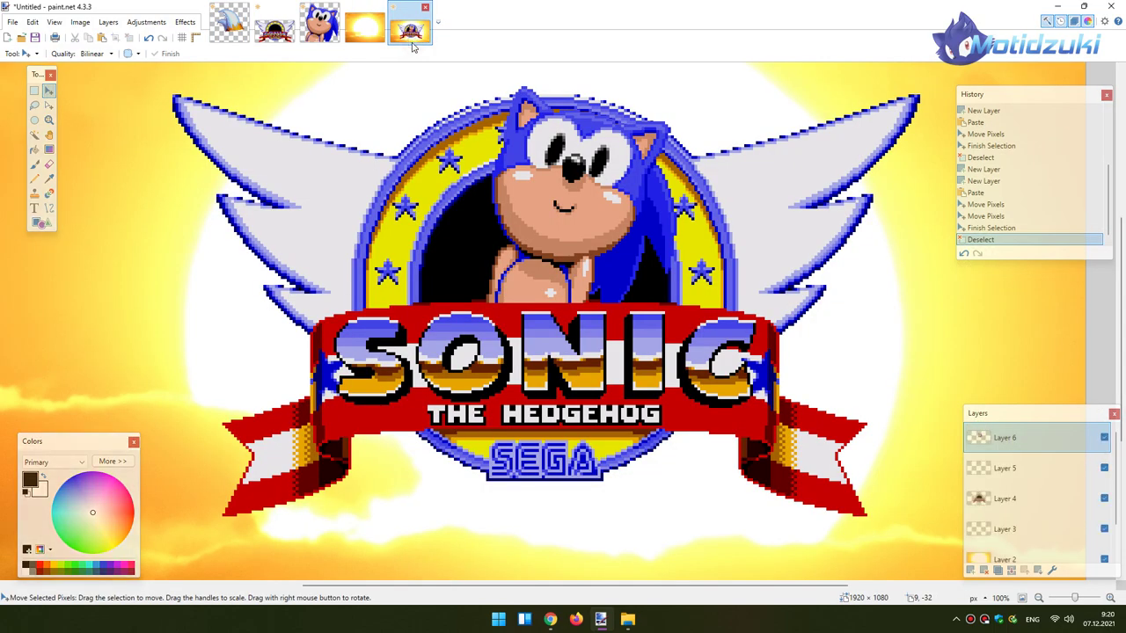
click(108, 22)
click(145, 117)
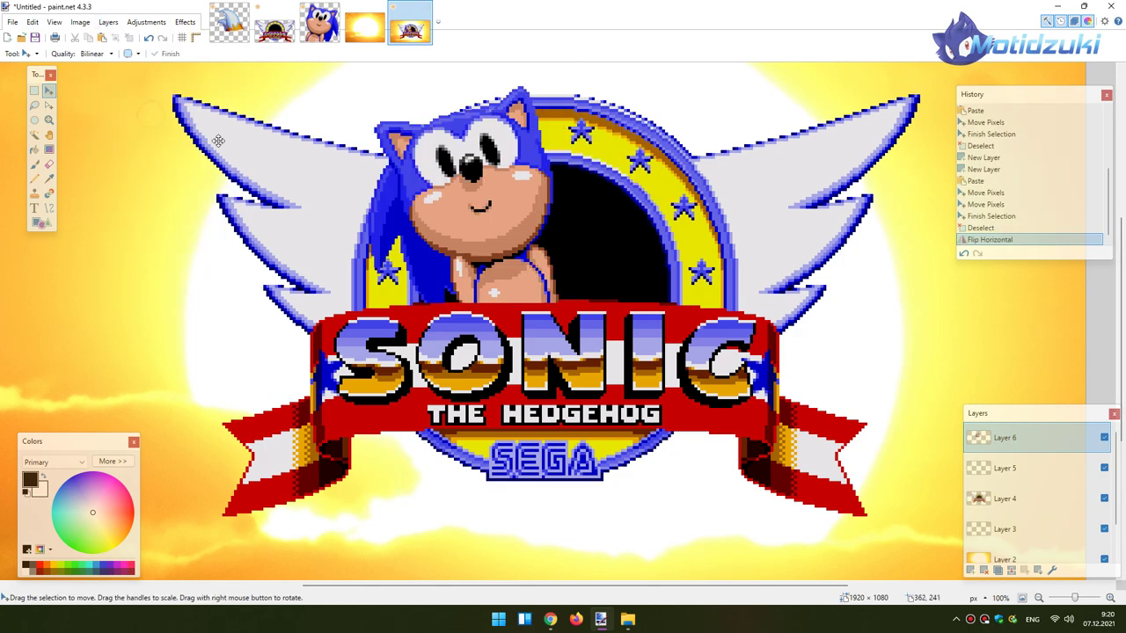
Move the flipped Sonic character about 133 px to the right, over the middle of the ring, and deselect it.
key(ctrl+a)
drag(609, 332, 685, 330)
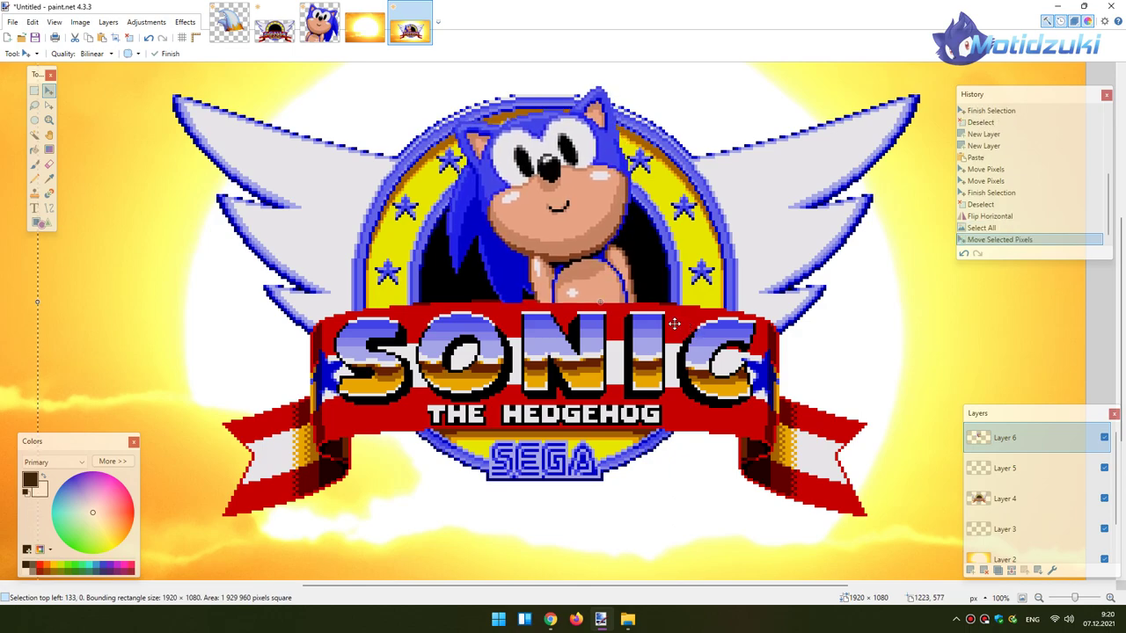
key(ctrl+d)
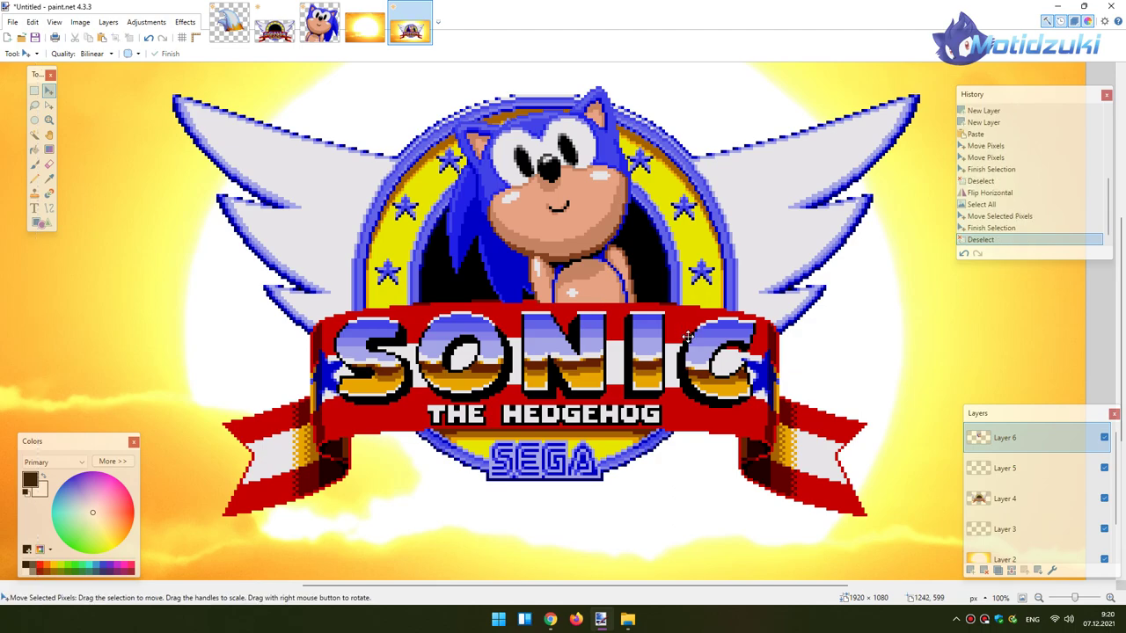
Paste the sprite piece onto a new layer beside Sonic's back inside the ring, and move that layer beneath the Sonic layer.
key(ctrl+shift+v)
drag(297, 277, 670, 395)
drag(1044, 438, 1044, 469)
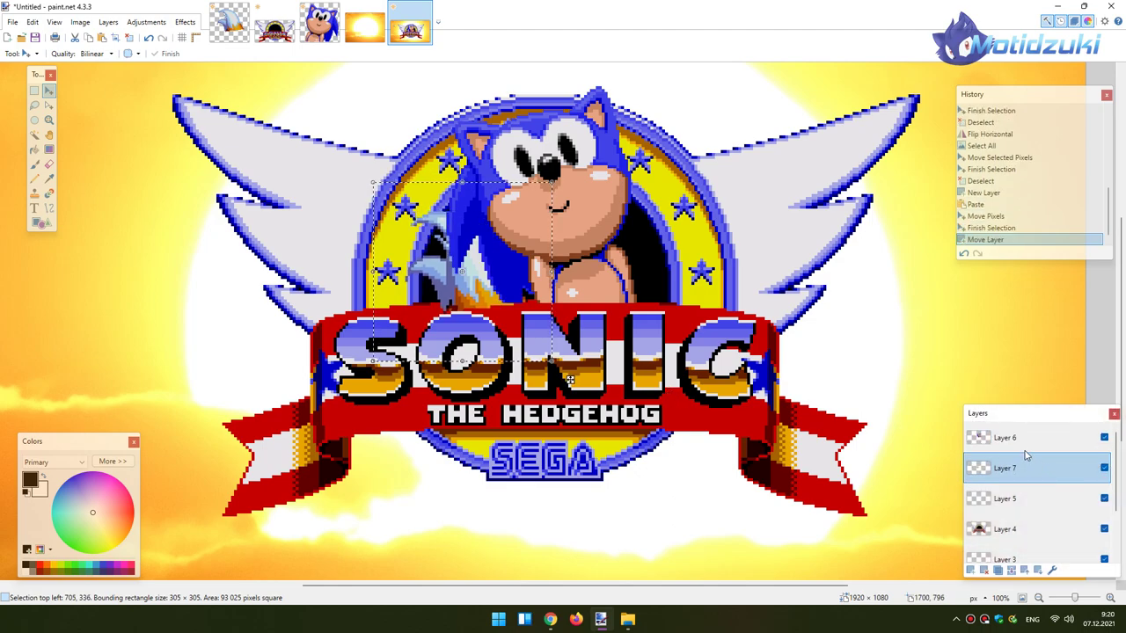
key(ctrl+d)
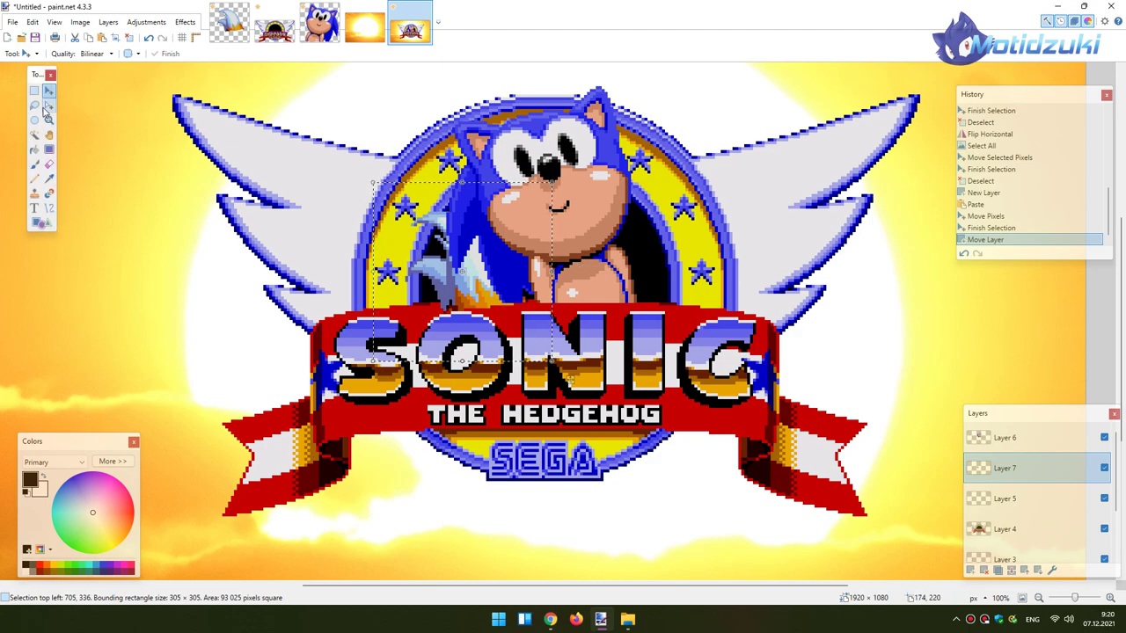
Shift the Sonic character on Layer 6 about 25 px further right to reveal more of the sprite piece, and deselect it.
click(1004, 437)
key(ctrl+a)
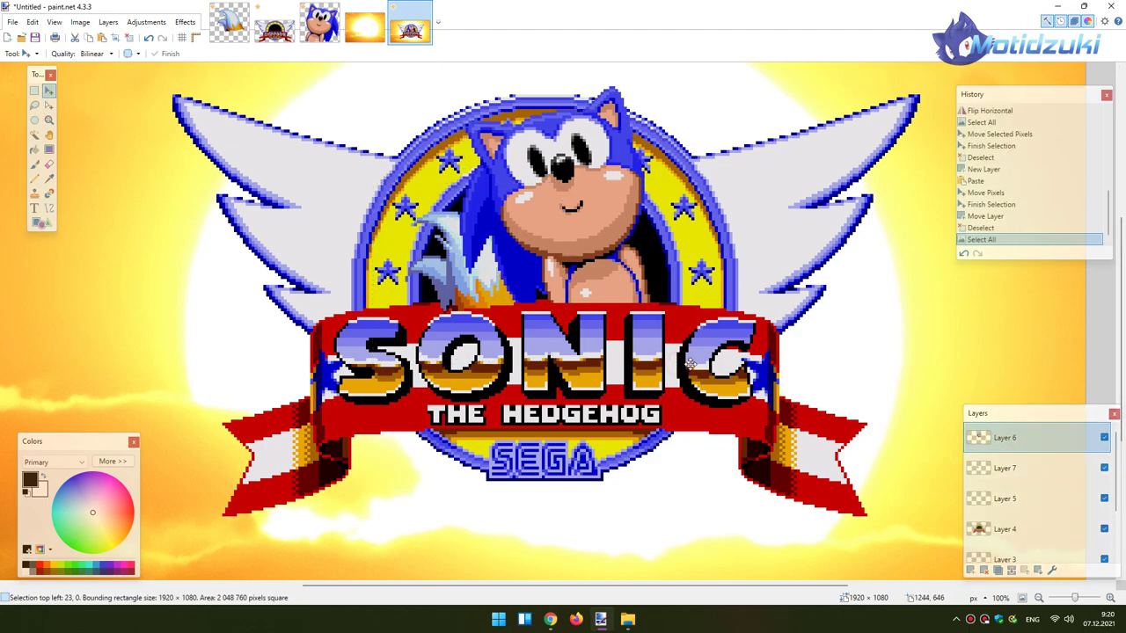
click(695, 363)
key(ctrl+b)
key(ctrl+d)
drag(620, 586, 637, 591)
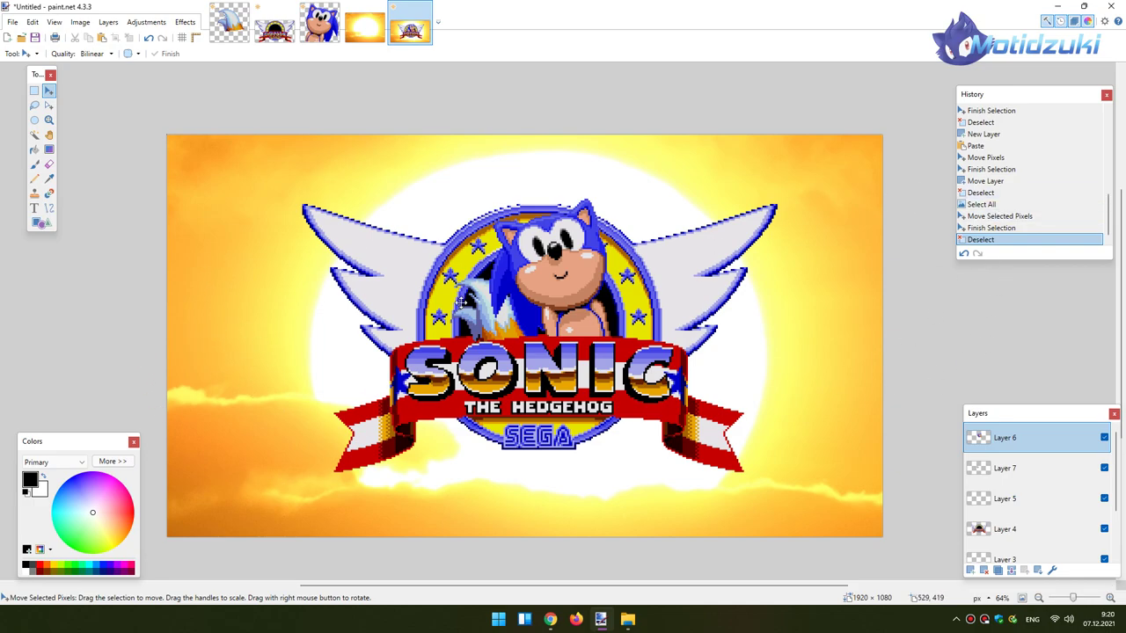
Erase the sprite piece's lower edge on Layer 7 where it overlaps the red ribbon, using a 10 px eraser.
click(49, 165)
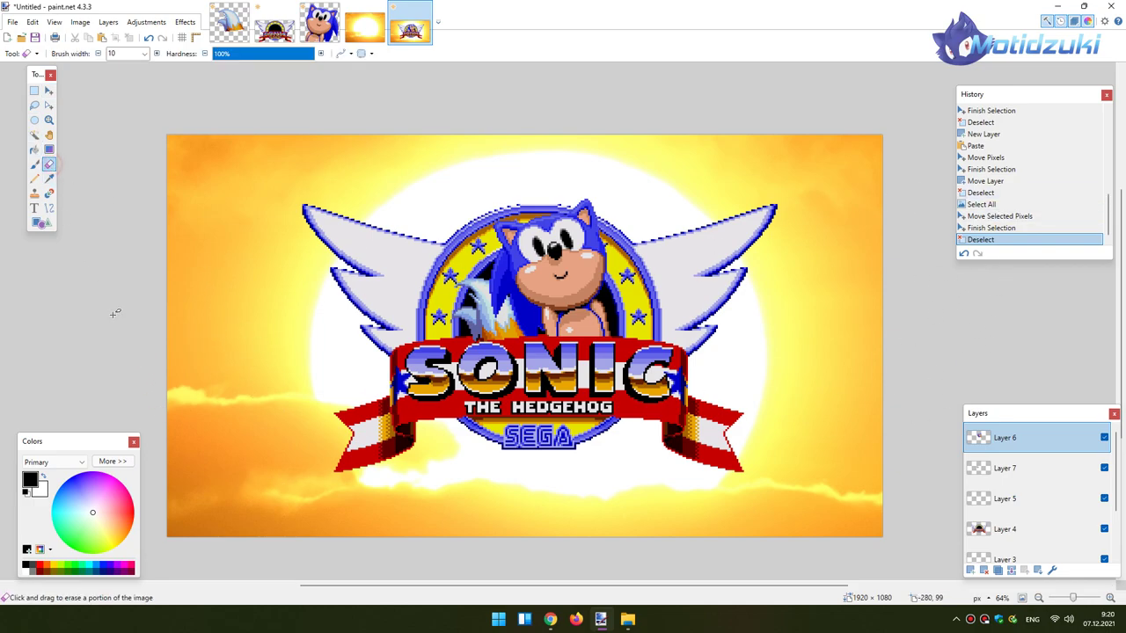
key(ctrl+plus)
key(ctrl+plus)
key(ctrl+plus)
key(ctrl+plus)
key(ctrl+plus)
key(ctrl+plus)
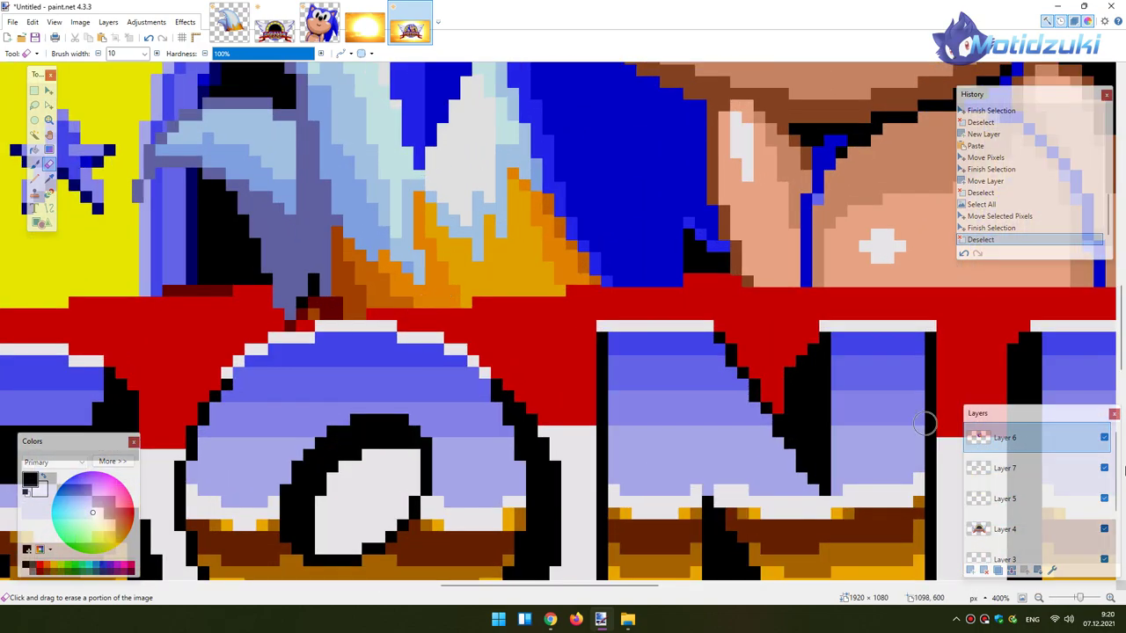
click(994, 468)
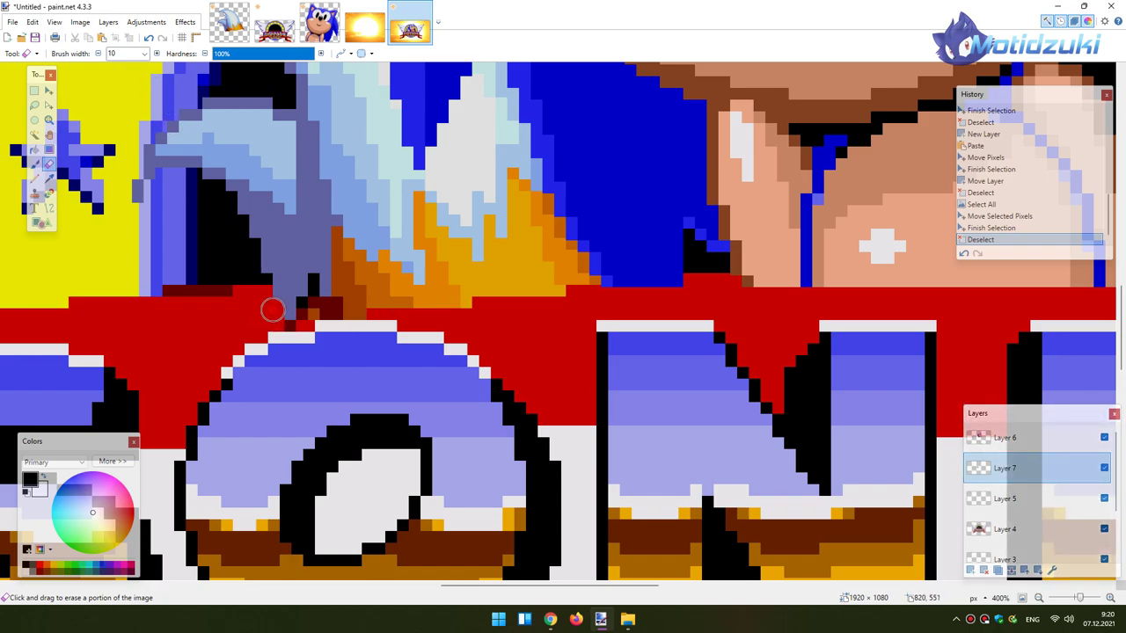
drag(309, 311, 409, 313)
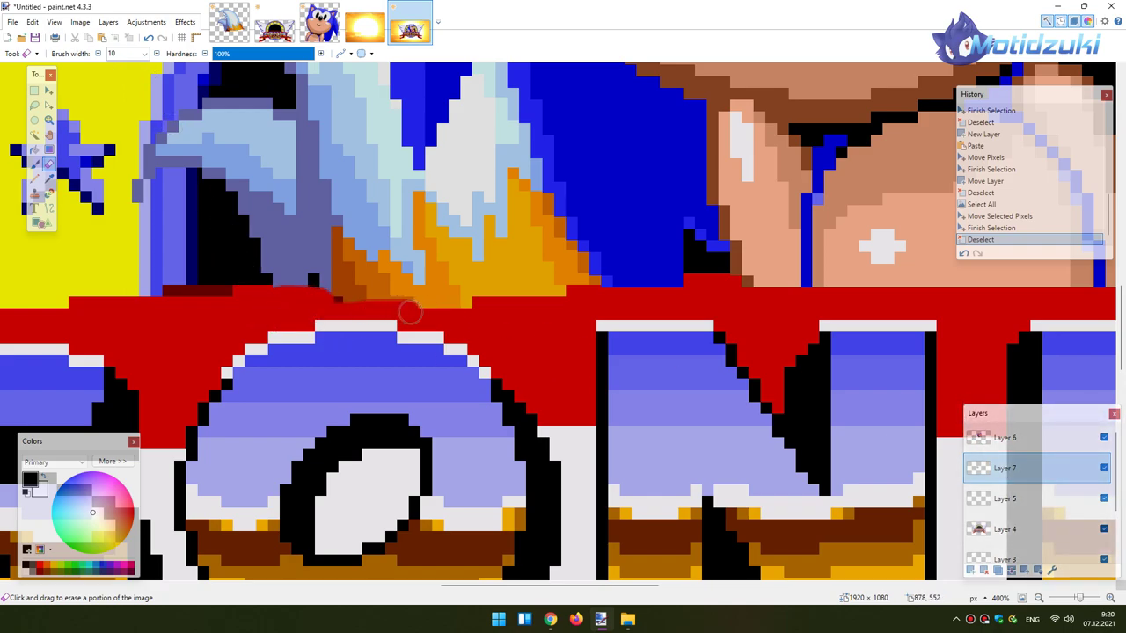
drag(299, 307, 454, 301)
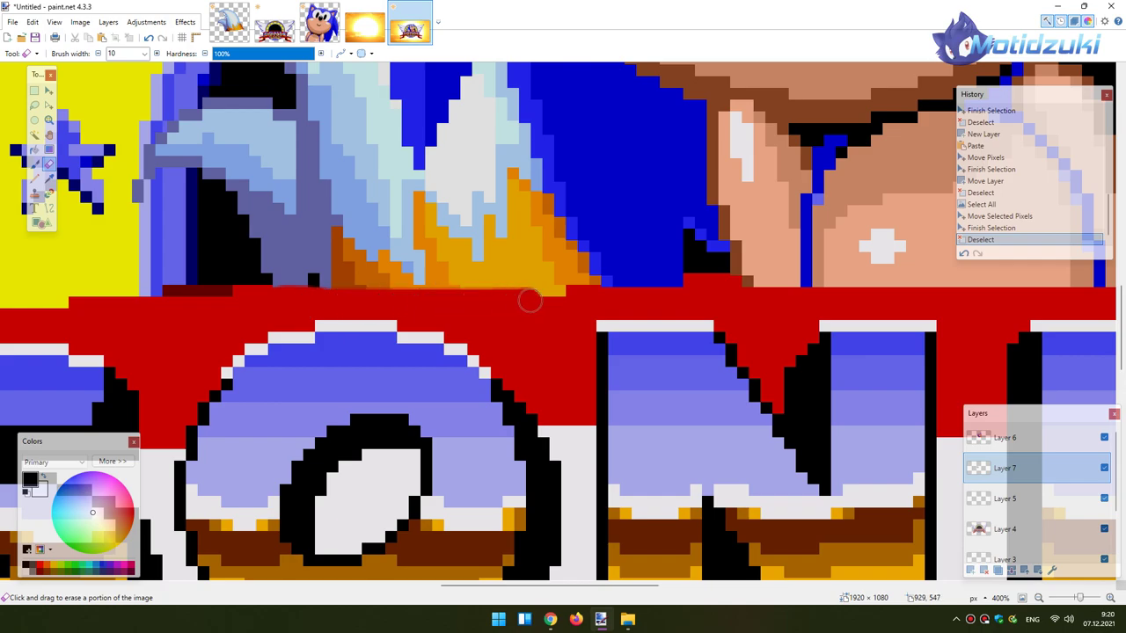
click(266, 296)
scroll(721, 352, down, 4)
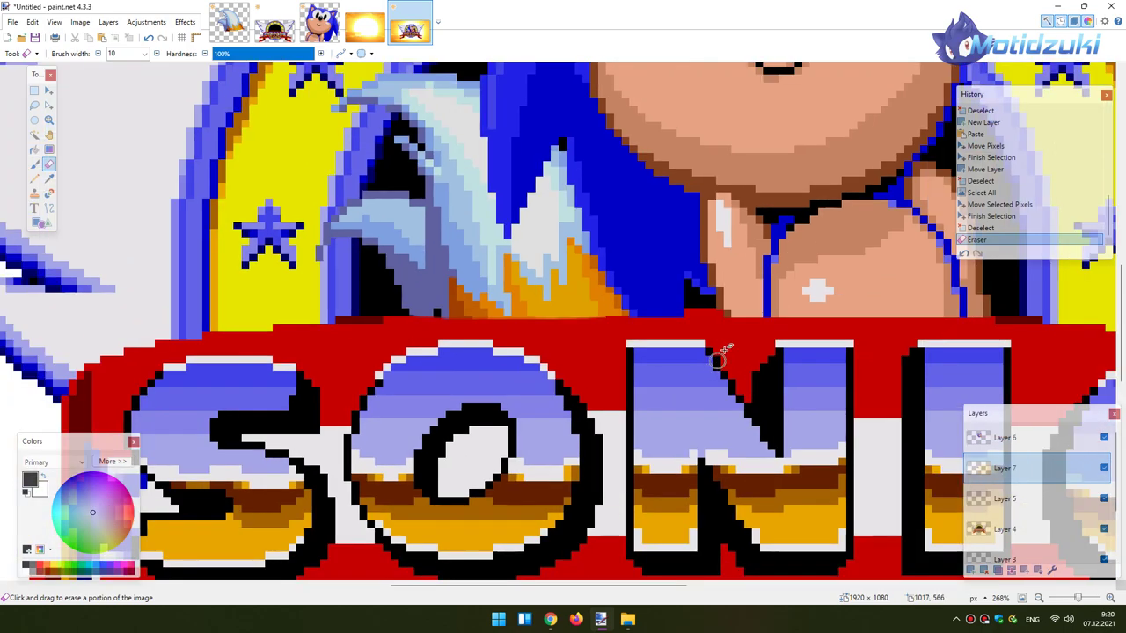
Erase the Sonic character's lower edge on Layer 6 along the ribbon's upper border, undoing the uneven strokes.
scroll(658, 332, up, 3)
scroll(658, 332, up, 3)
click(1040, 438)
drag(613, 322, 809, 314)
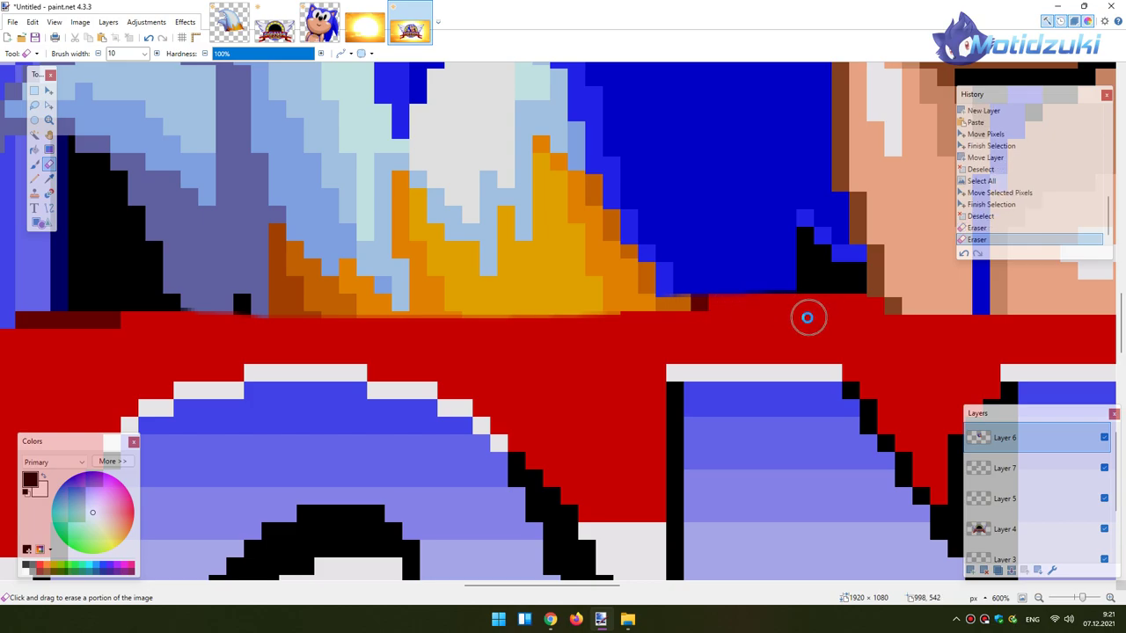
key(ctrl+z)
mouse_move(674, 320)
mouse_down()
mouse_move(898, 332)
mouse_move(1095, 306)
mouse_up()
drag(581, 587, 665, 587)
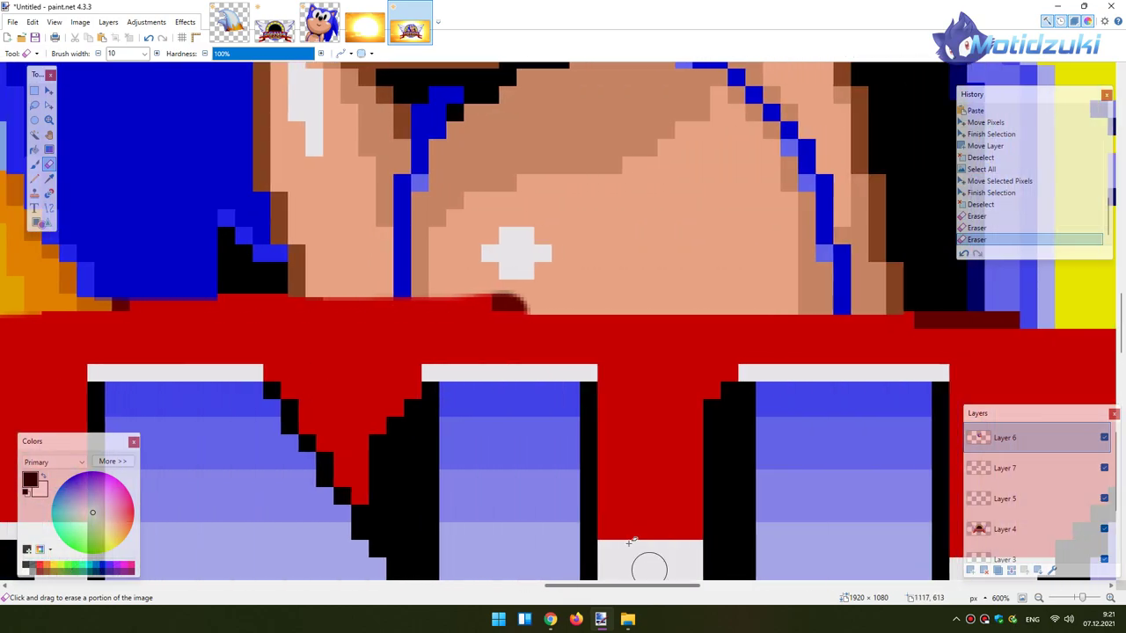
key(ctrl+z)
Try erasing more of the Sonic character's lower edge and moving the layer's content 4 px down, and undo these changes.
mouse_move(492, 317)
mouse_down()
mouse_move(302, 320)
mouse_move(527, 325)
mouse_up()
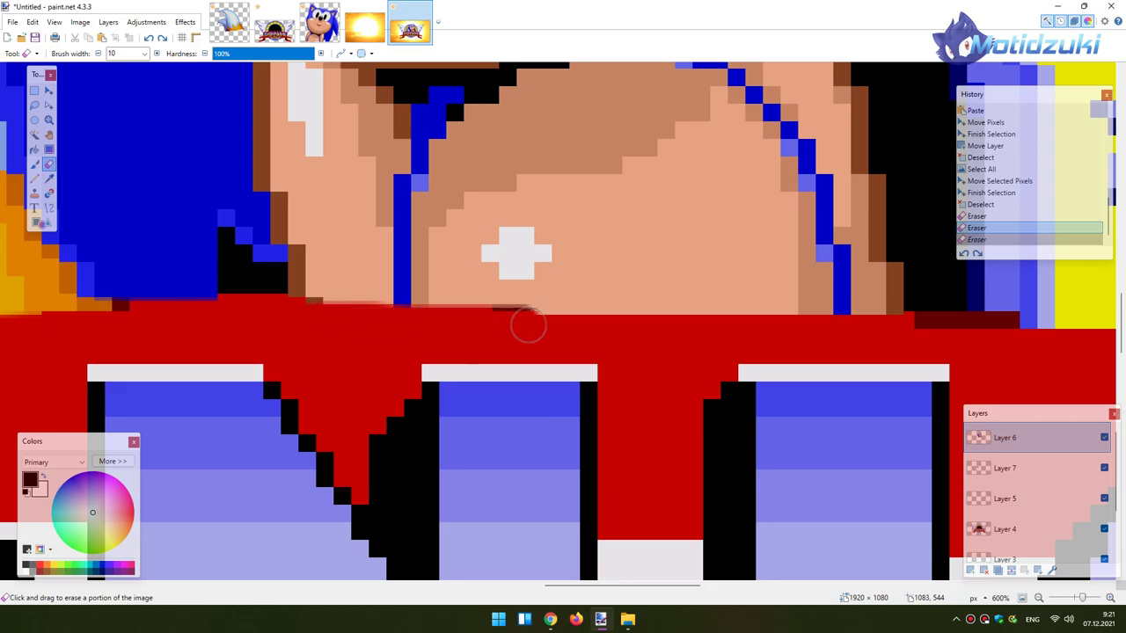
drag(596, 325, 914, 318)
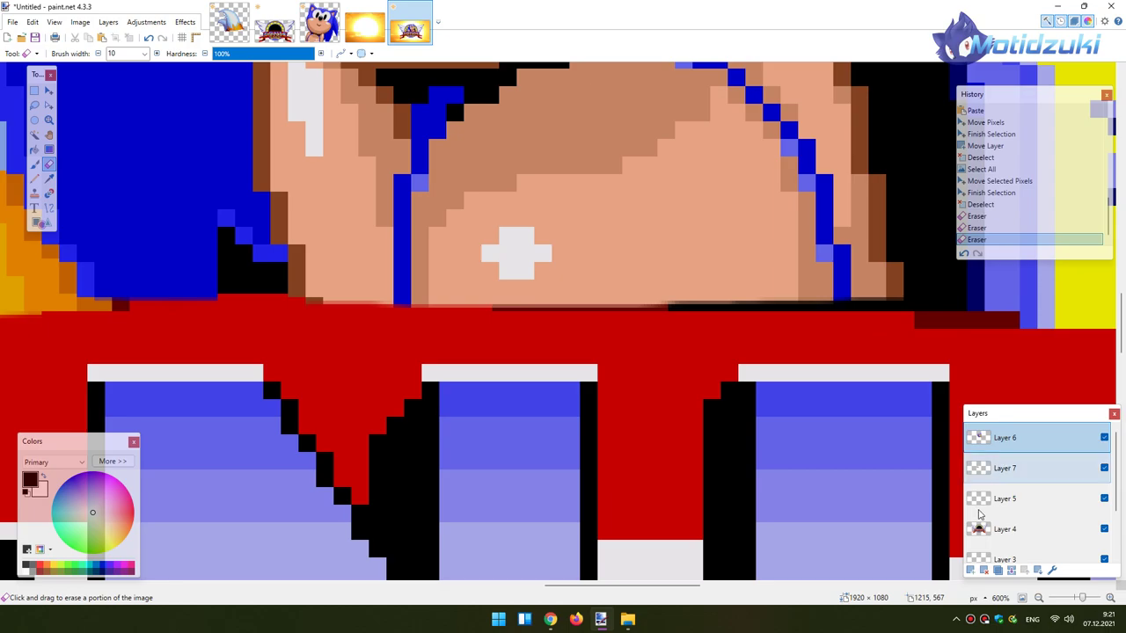
click(49, 90)
key(ctrl+a)
drag(429, 206, 432, 219)
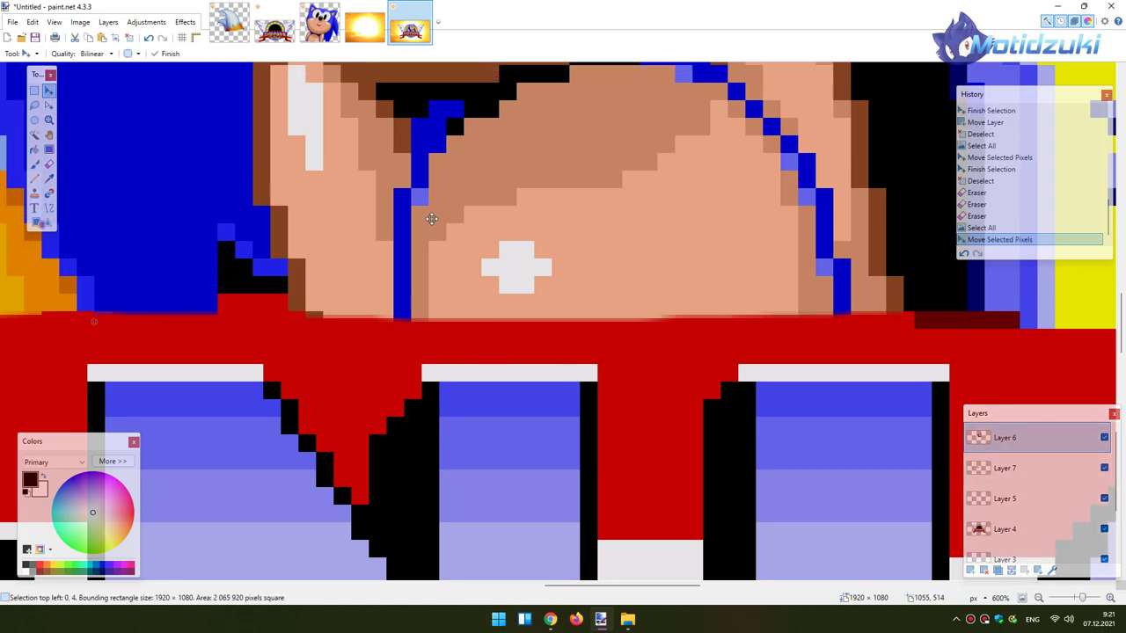
key(ctrl+z)
key(ctrl+z)
key(ctrl+z)
scroll(396, 277, down, 6)
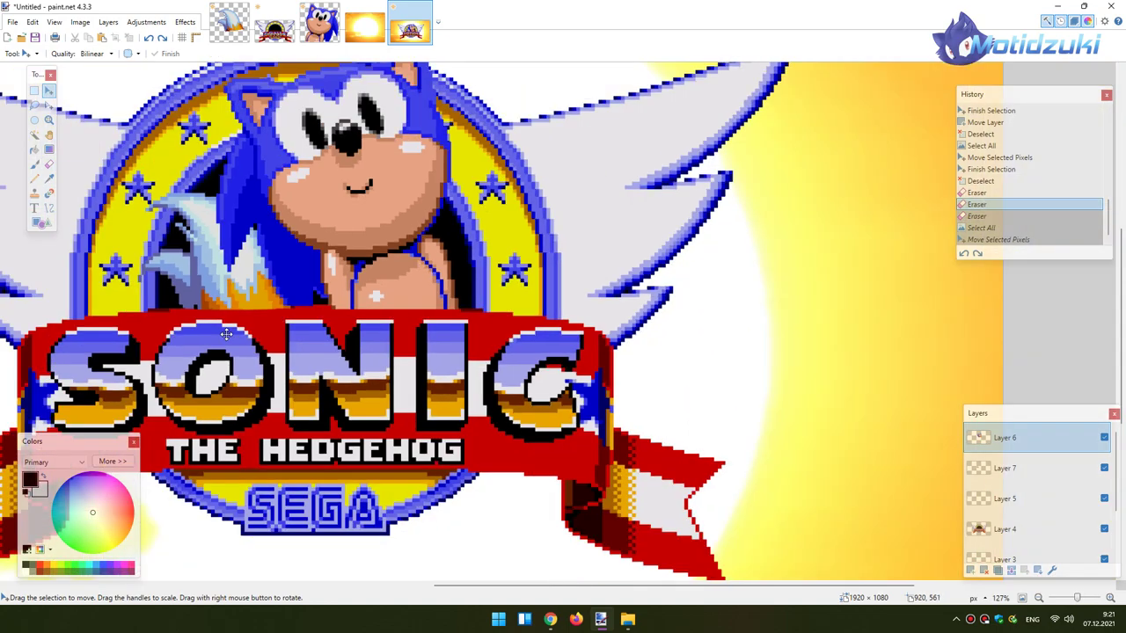